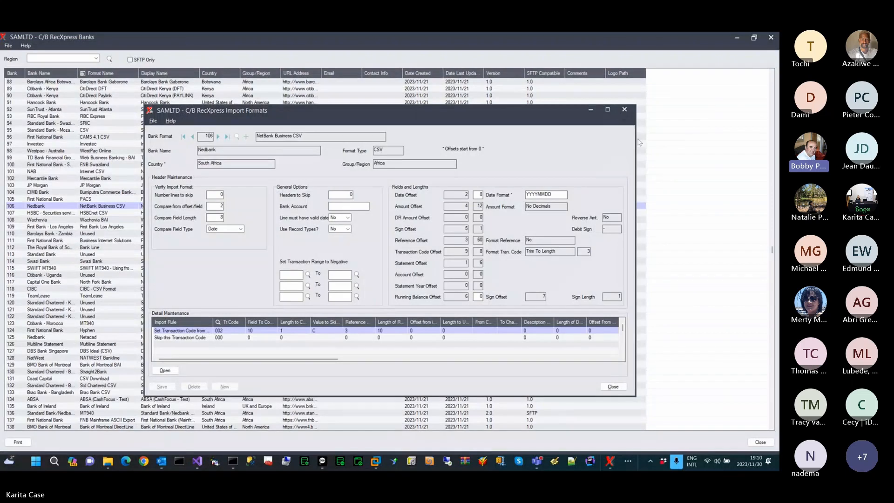
Close the open import format and reopen Nedbank's NetBank Business CSV format from the banks list
left_click(621, 111)
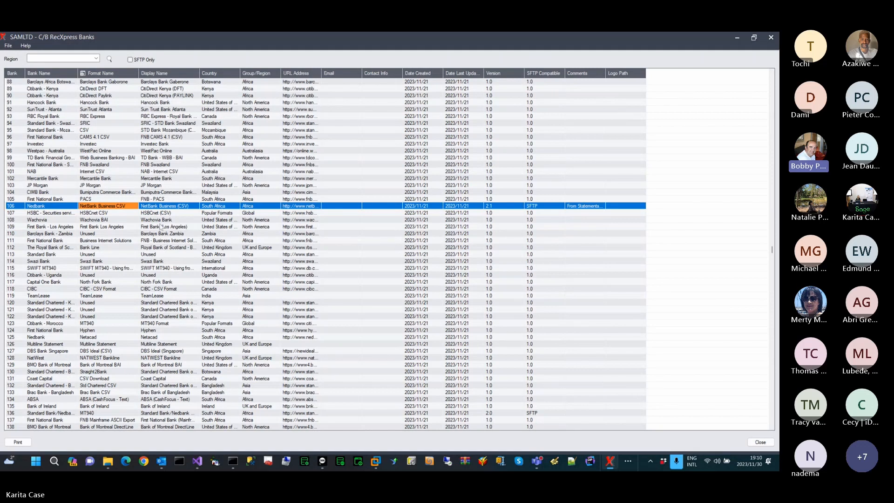
left_click(104, 215)
left_click(106, 208)
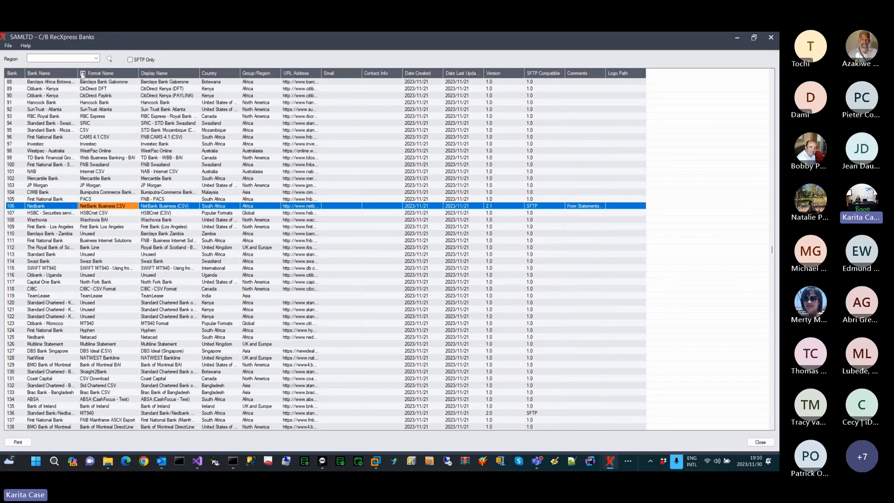
left_click(82, 74)
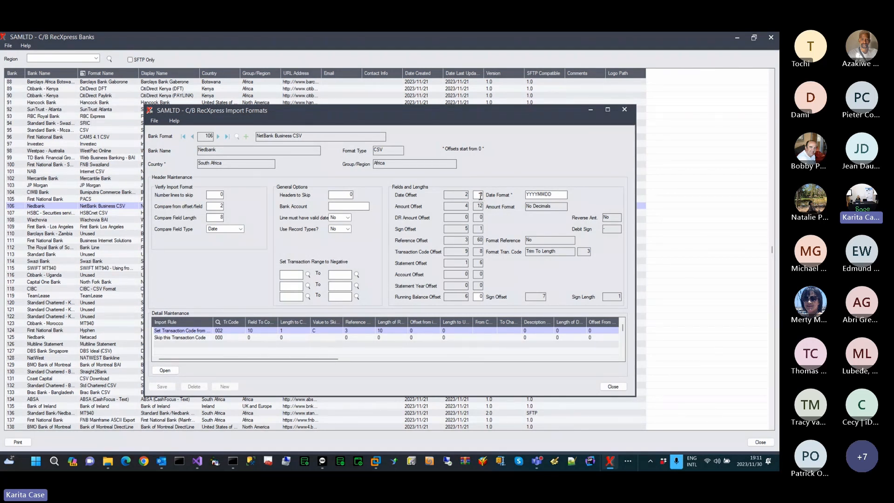
Set the import format's date format to MM/DD/YYYY
left_click(525, 196)
double_click(524, 195)
type("MMDDYYYY")
left_click(541, 193)
type("/")
left_click(535, 193)
type("/")
Set the date field length to 10 and save the NetBank Business CSV import format
left_click(478, 194)
type("10")
key("Tab")
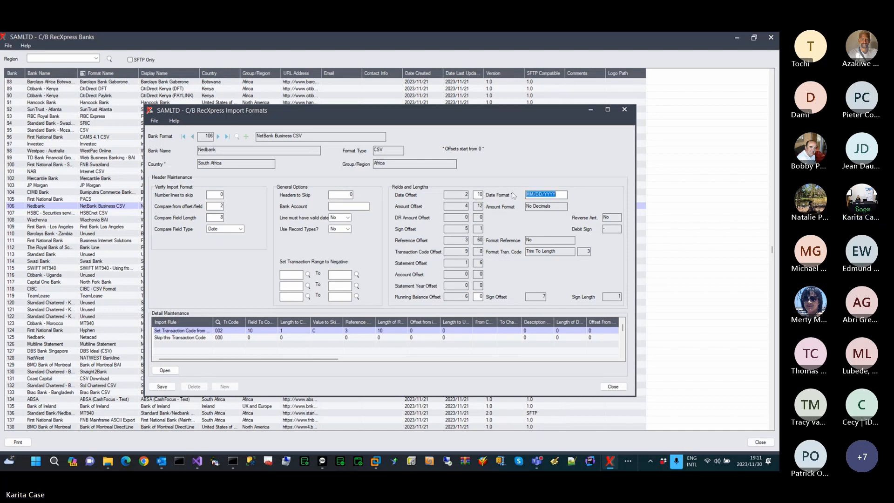
left_click(162, 387)
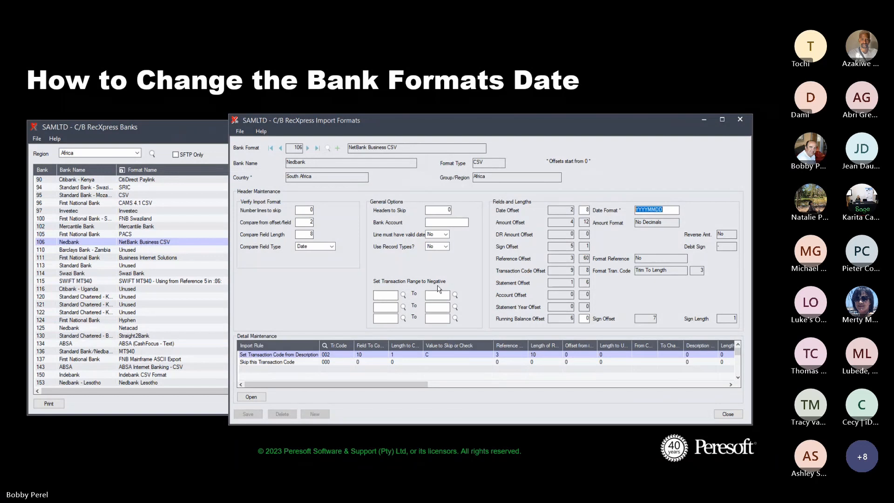
left_click(437, 235)
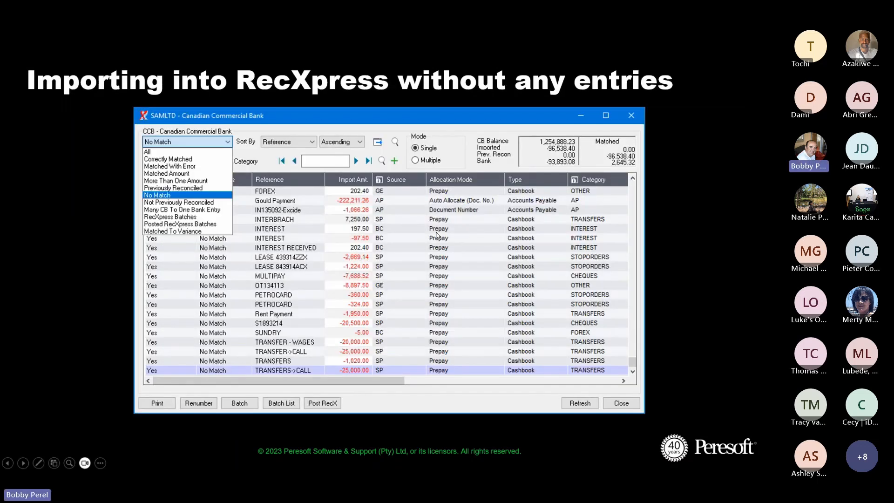
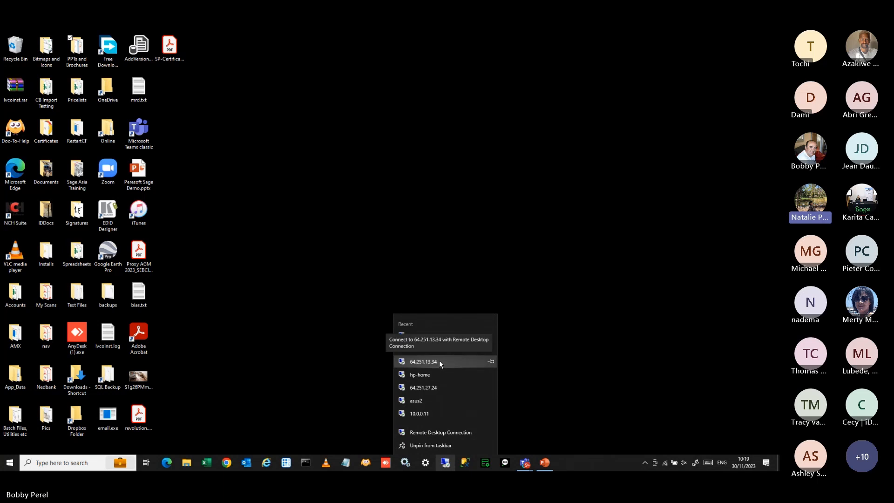
Switch to the remote desktop session 64.251.13.34 and open RecXpress for the SEATAC bank from the Multiple RecXpress list
left_click(440, 361)
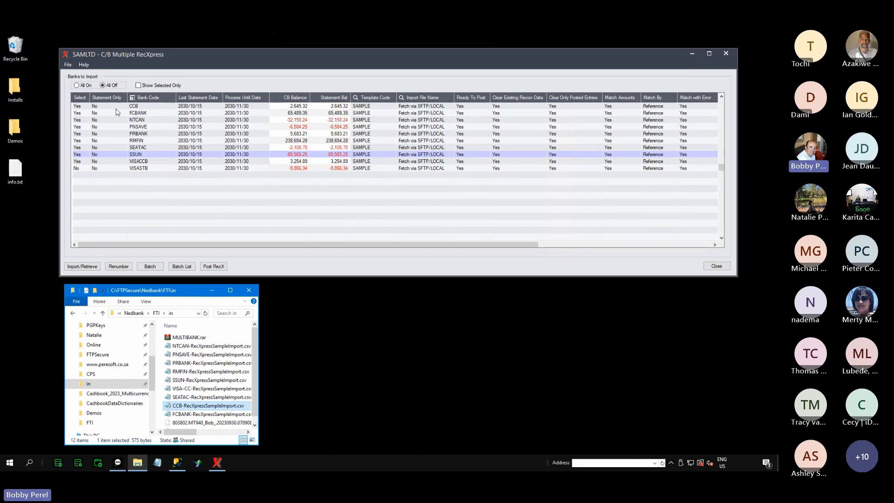
left_click(191, 147)
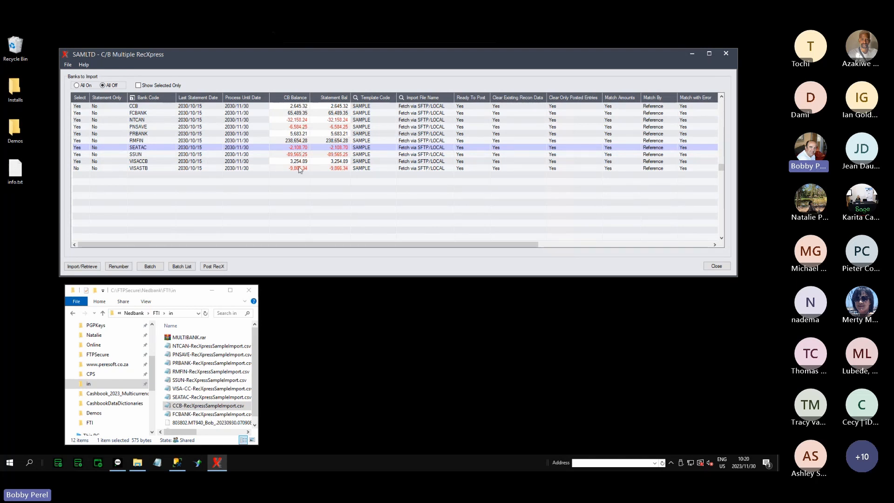
left_click(157, 148)
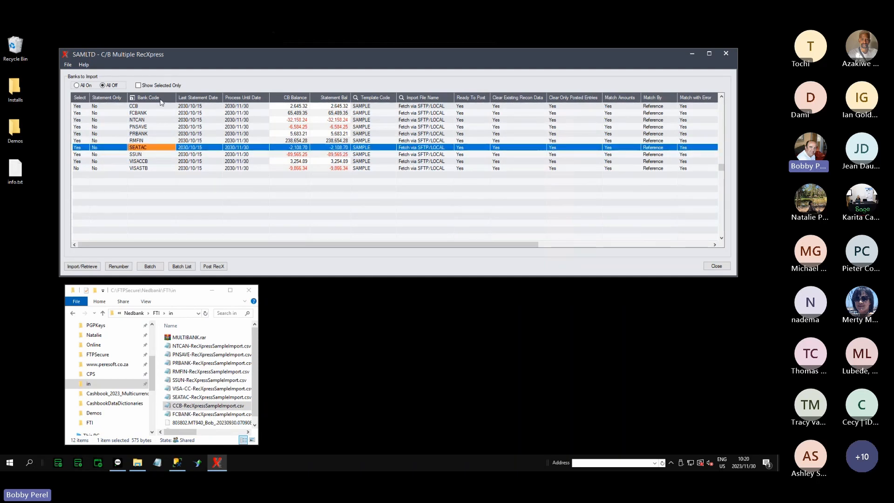
left_click(157, 100)
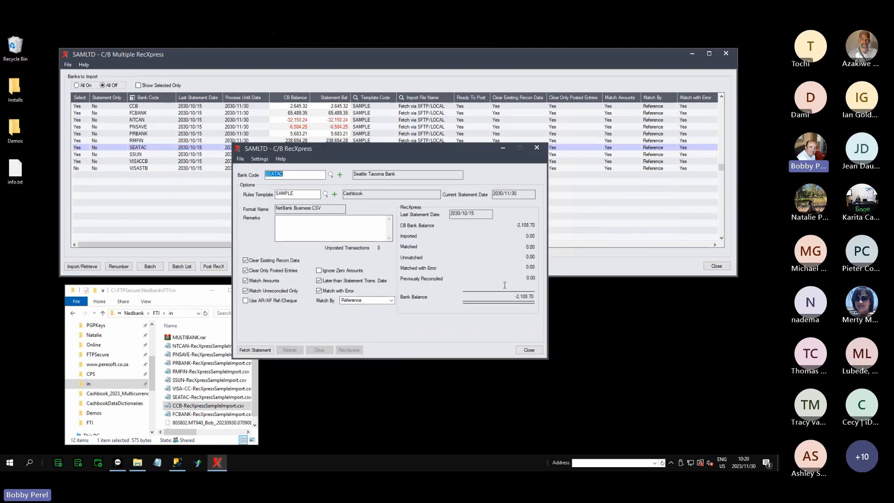
Start fetching a statement for SEATAC, check for new statements, and retrieve the available one
left_click(269, 352)
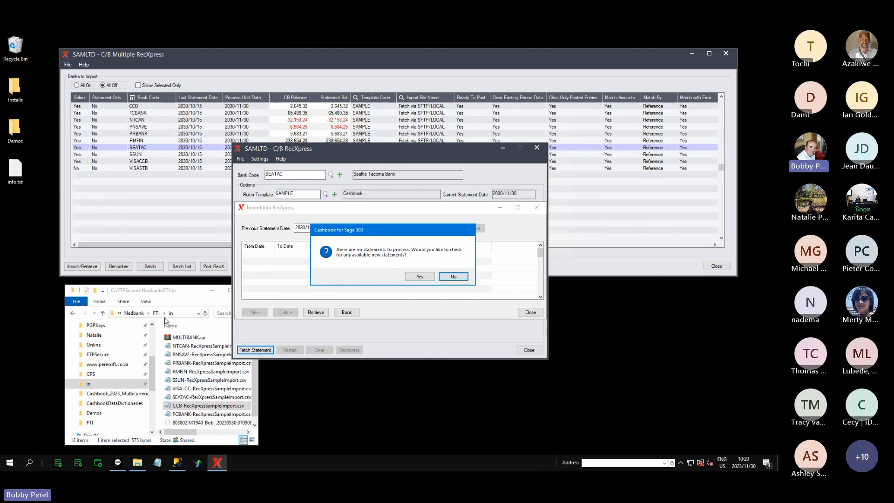
left_click(180, 291)
left_click(423, 276)
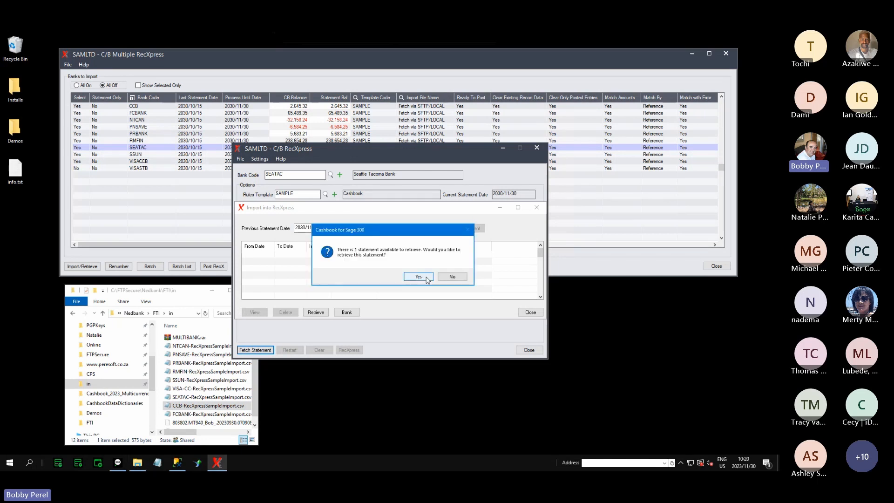
left_click(426, 278)
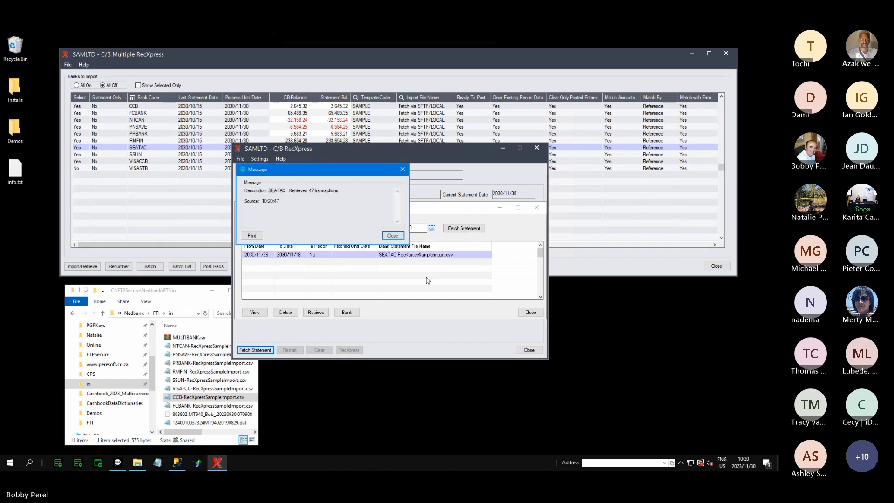
left_click(401, 236)
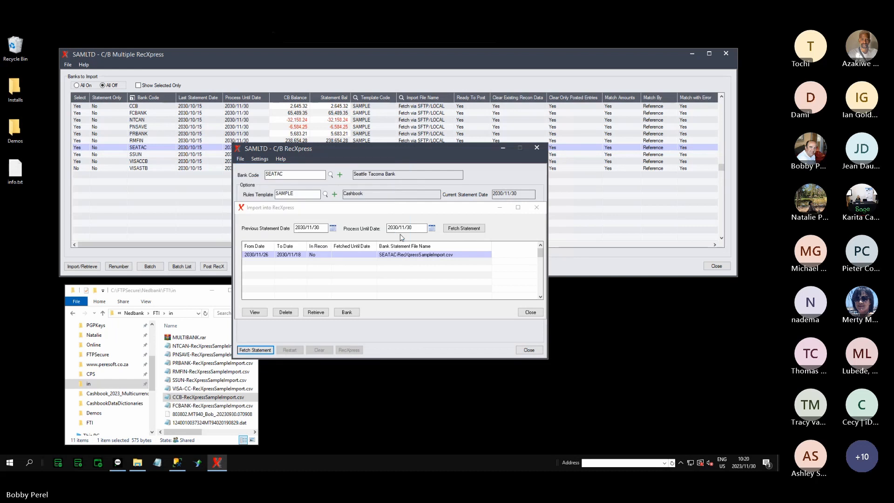
Review the transactions of the retrieved SEATAC-RecXpressSampleImport.csv statement from the first to the last date, then close it
left_click(333, 228)
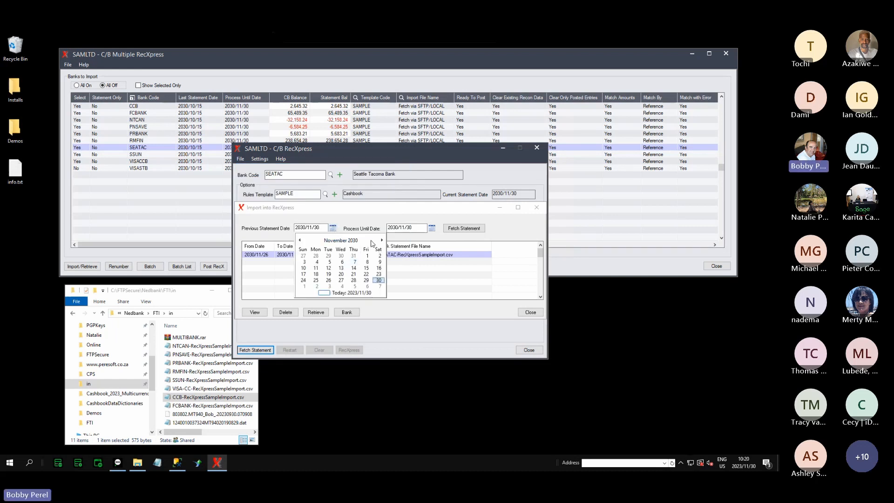
left_click(345, 217)
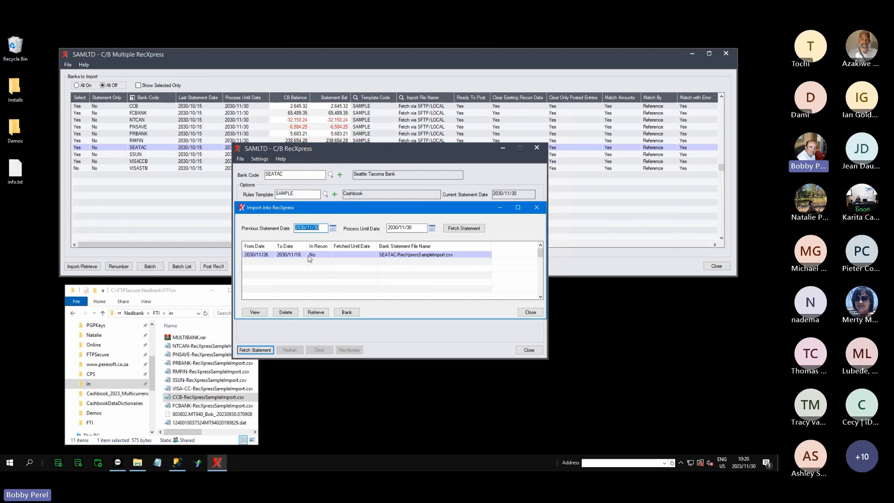
left_click(356, 259)
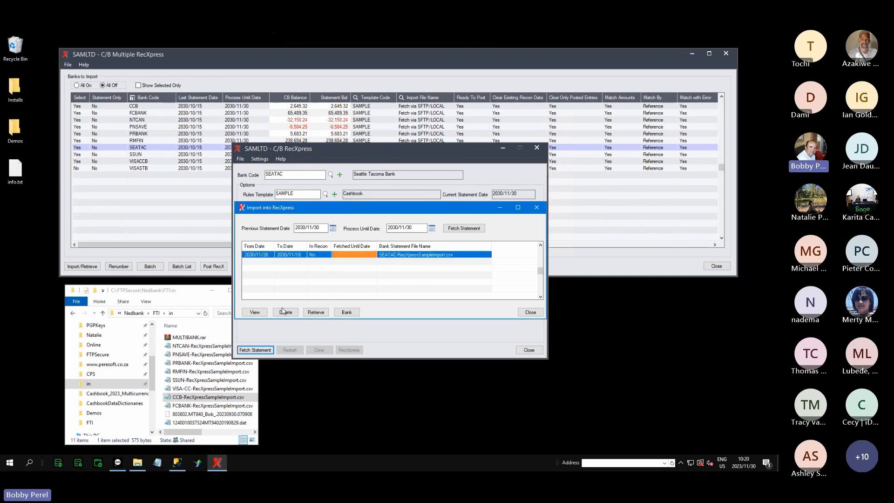
left_click(255, 313)
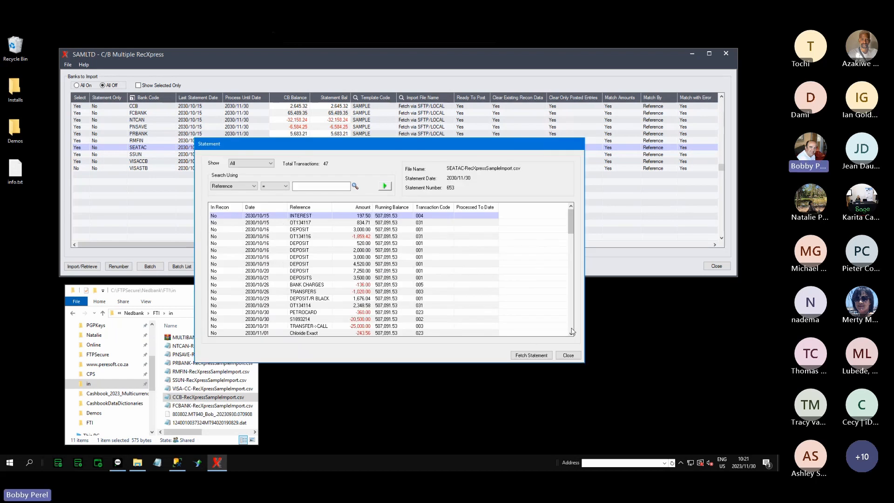
left_click(573, 331)
left_click(572, 331)
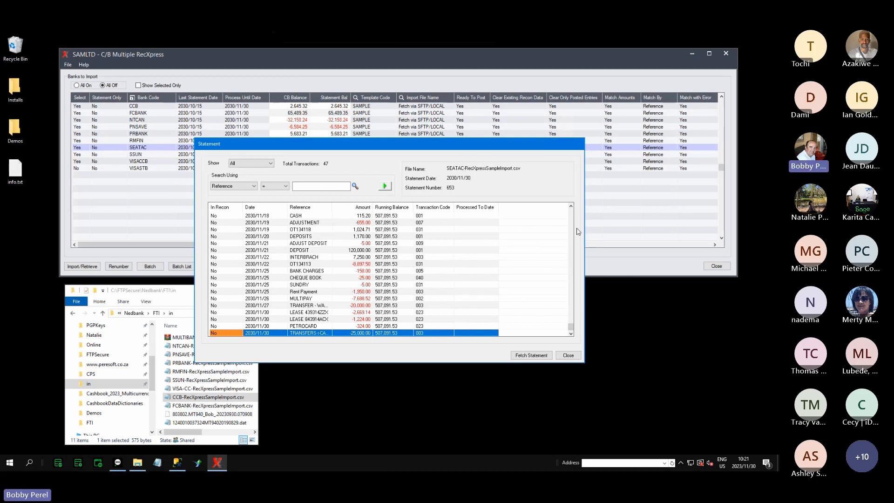
key("ctrl+Home")
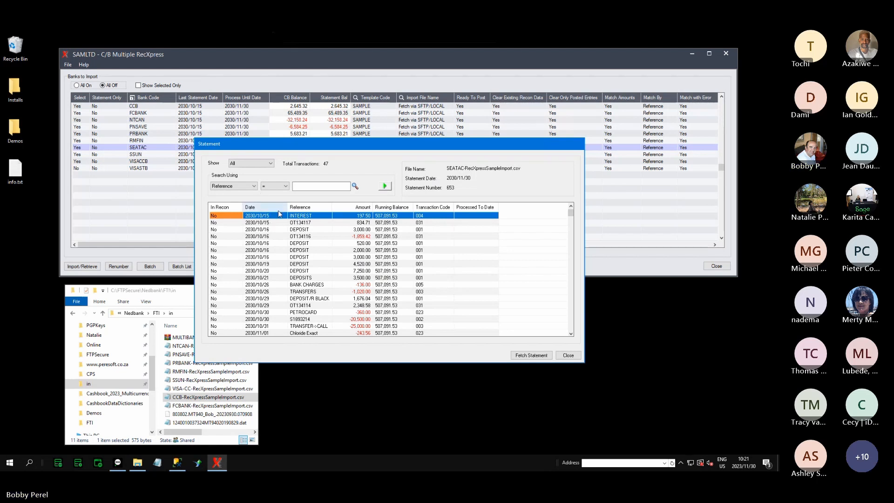
left_click_drag(424, 143, 513, 142)
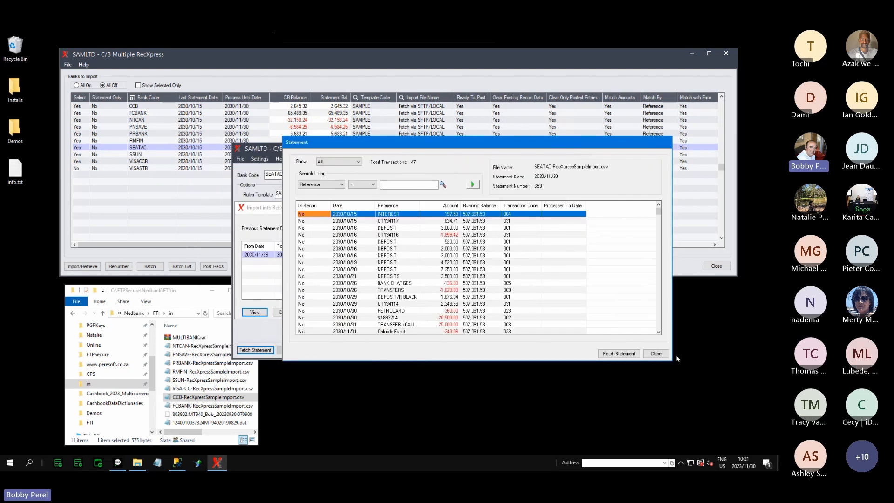
left_click(656, 355)
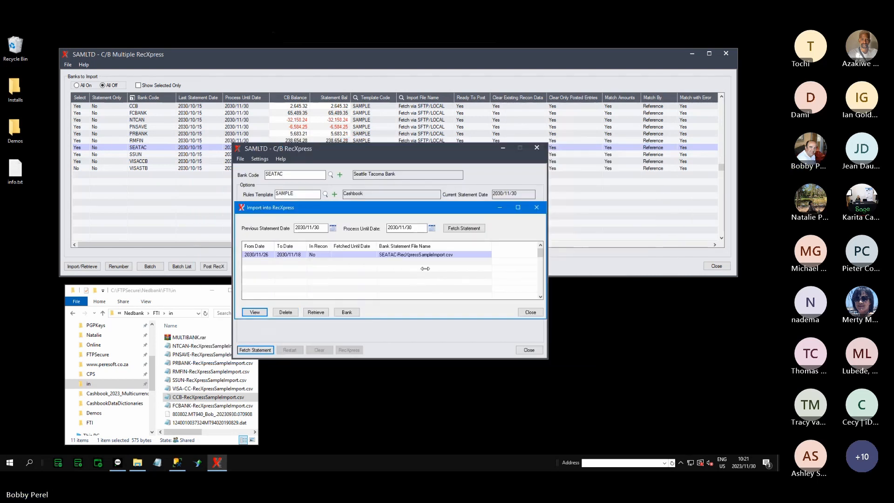
Set the previous statement date to 2030/10/14 and start fetching the statement, declining to move the transactions
left_click(334, 228)
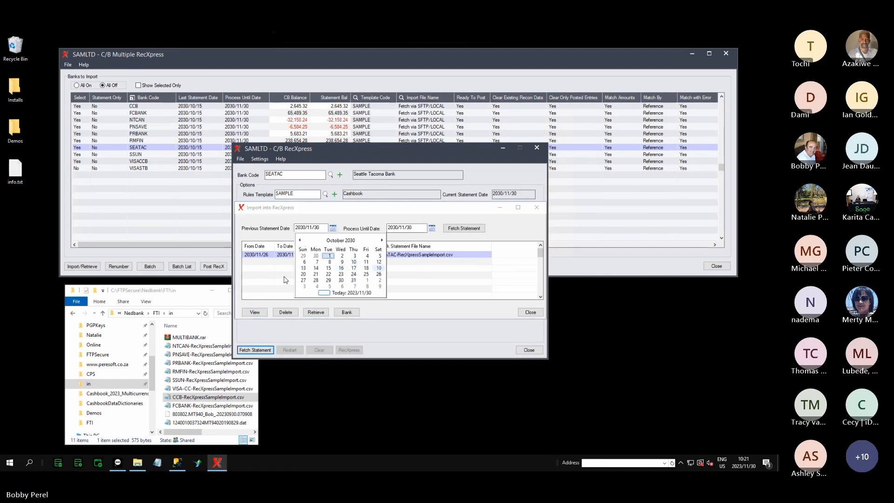
left_click(316, 268)
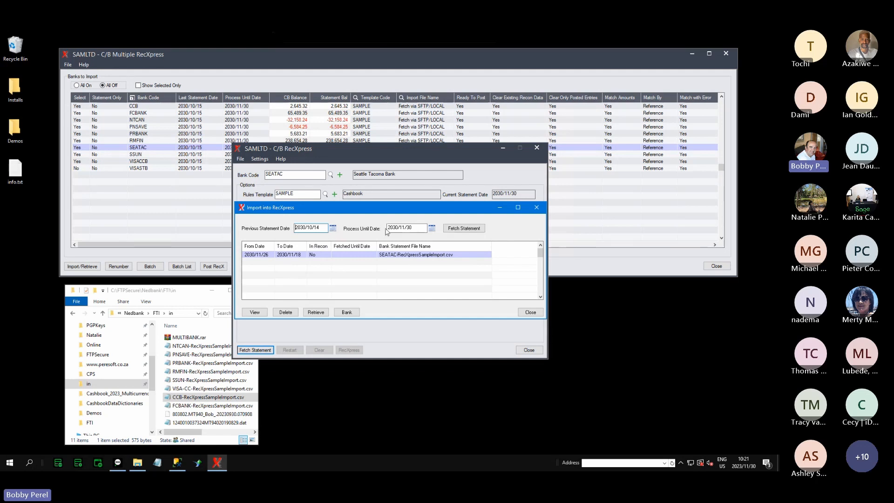
left_click(464, 229)
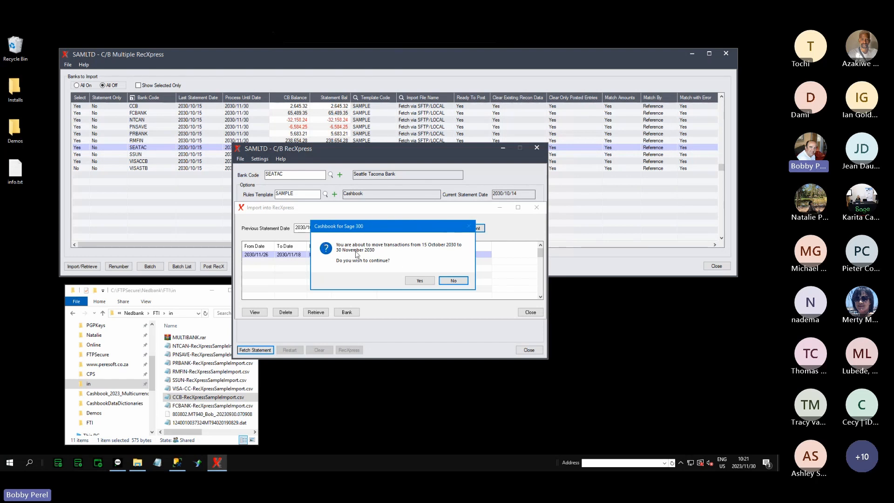
left_click(458, 284)
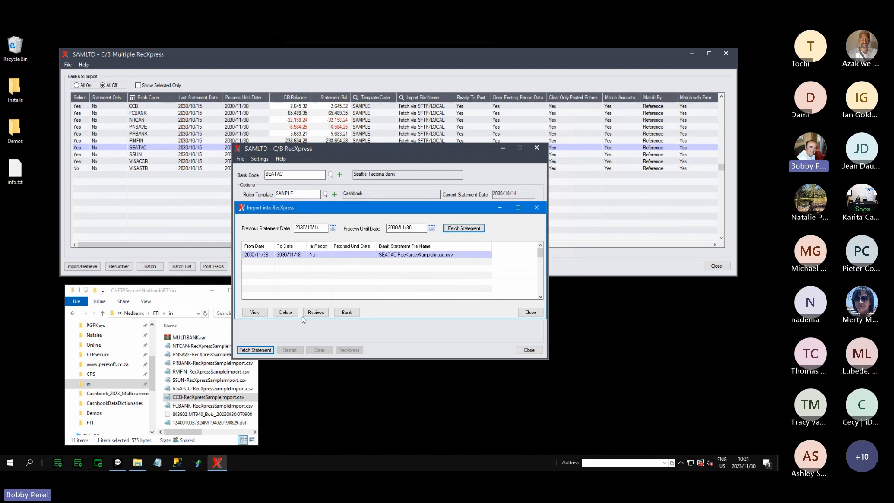
Open the SEATAC statement details and fetch its transactions from 15 October 2030 to 30 November 2030 into RecXpress
left_click(256, 312)
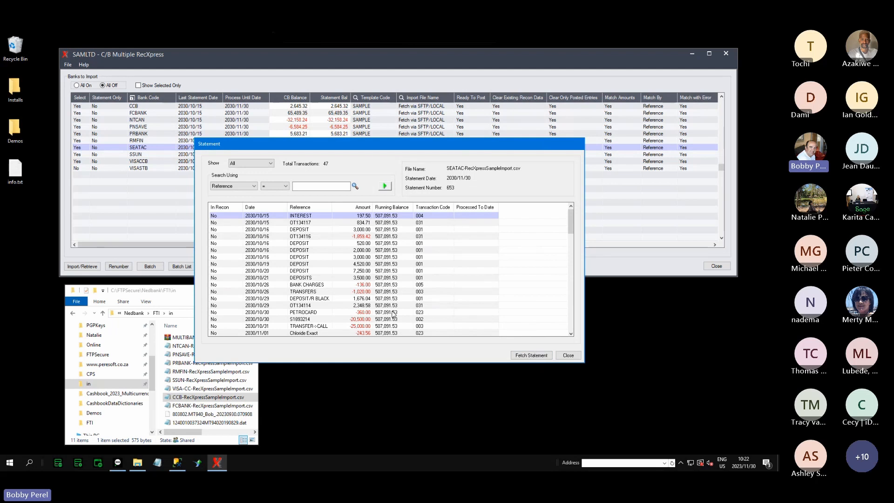
left_click(542, 356)
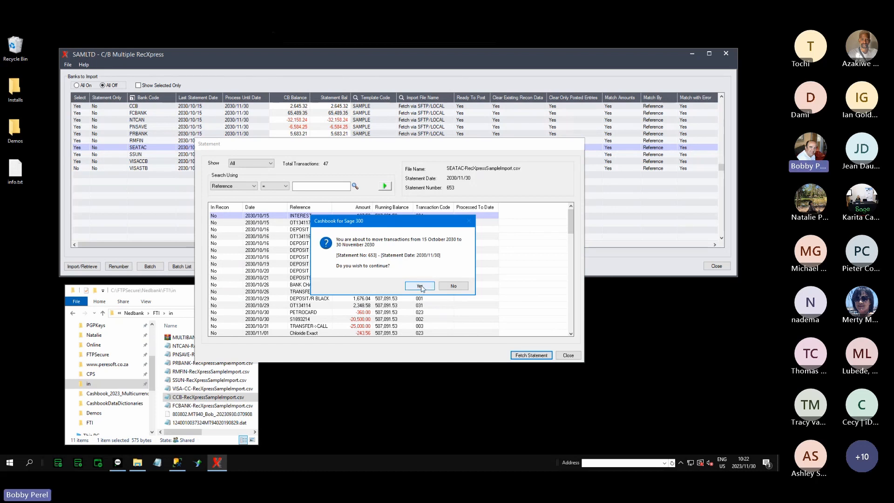
left_click(420, 287)
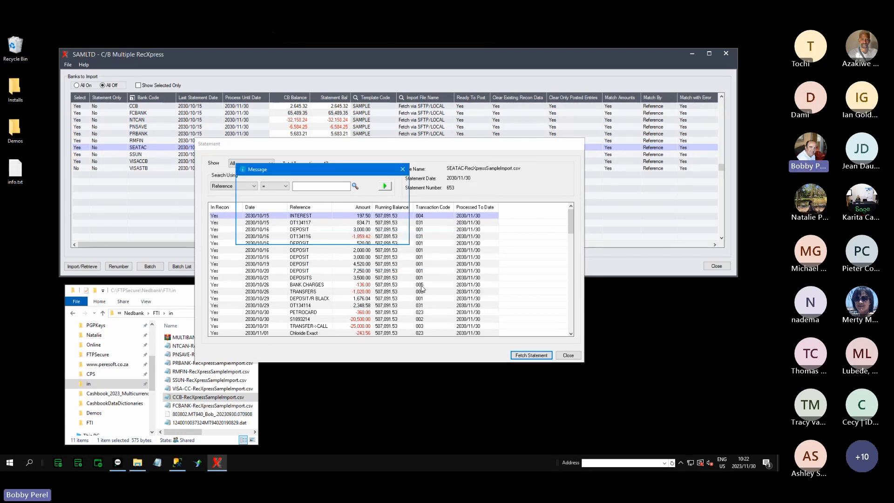
left_click(393, 236)
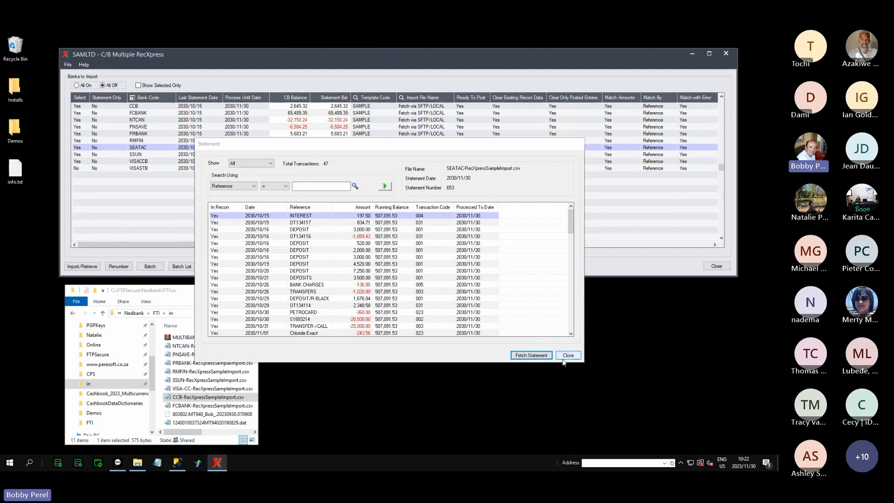
left_click(568, 356)
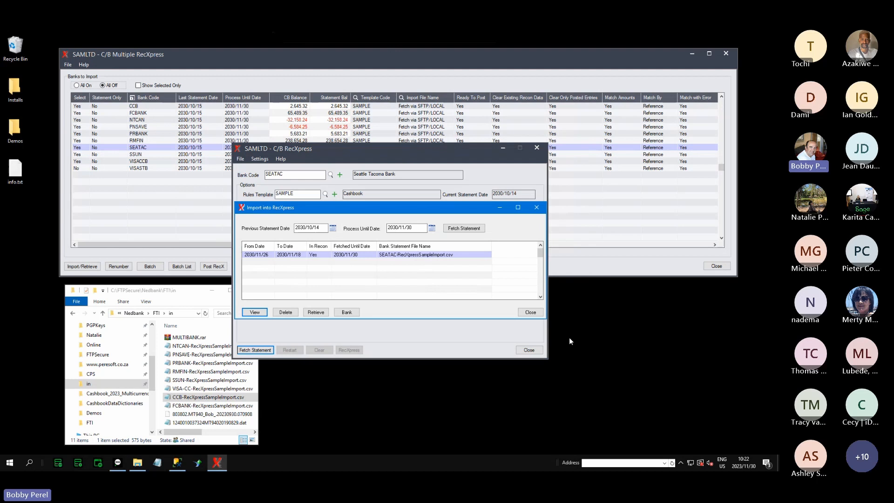
Close the import window, open the RecXpress transaction list for Seattle Tacoma Bank, and enlarge it to show more rows
left_click(532, 312)
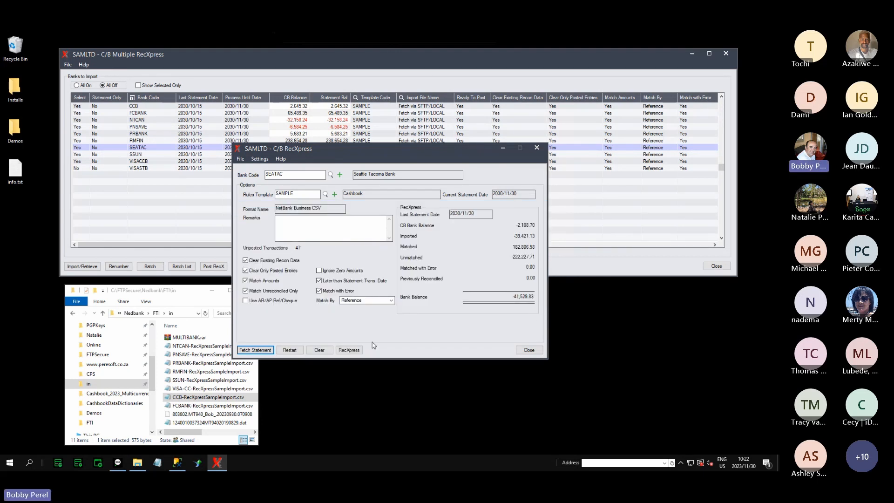
left_click(349, 352)
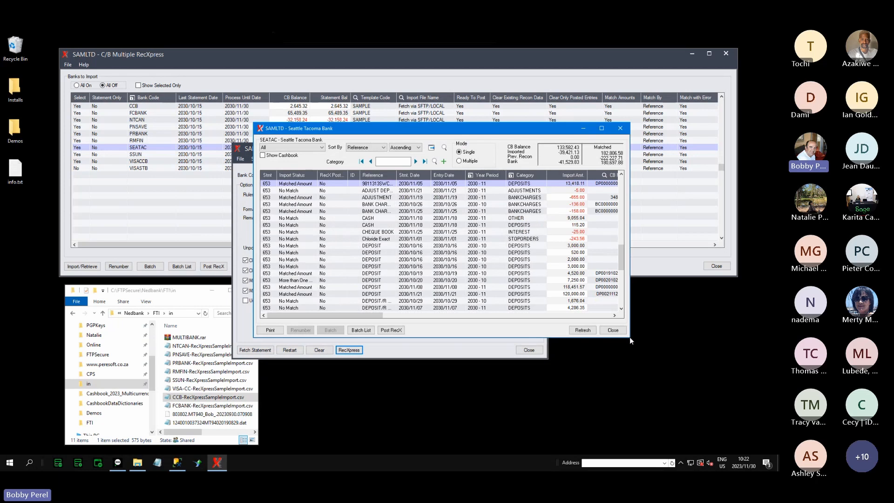
left_click_drag(630, 337, 606, 439)
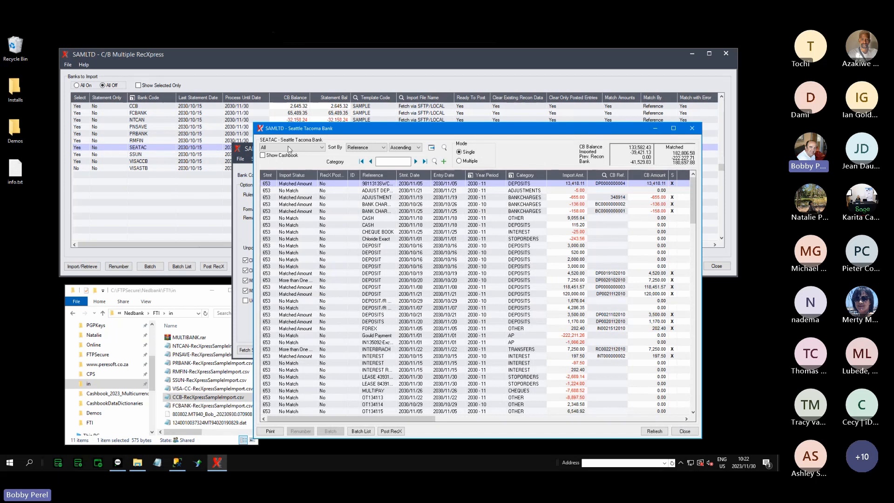
Filter the SEATAC transaction list to No Match entries in the OTHER category
left_click(312, 148)
left_click(298, 186)
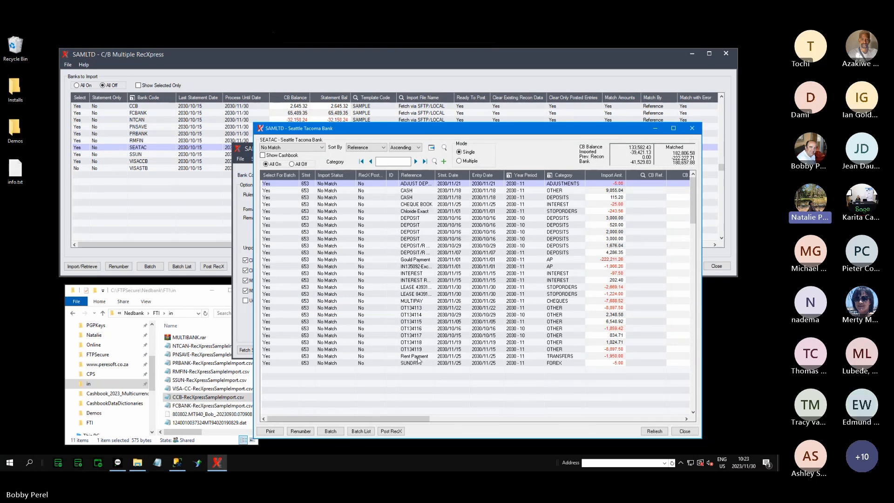
left_click(434, 161)
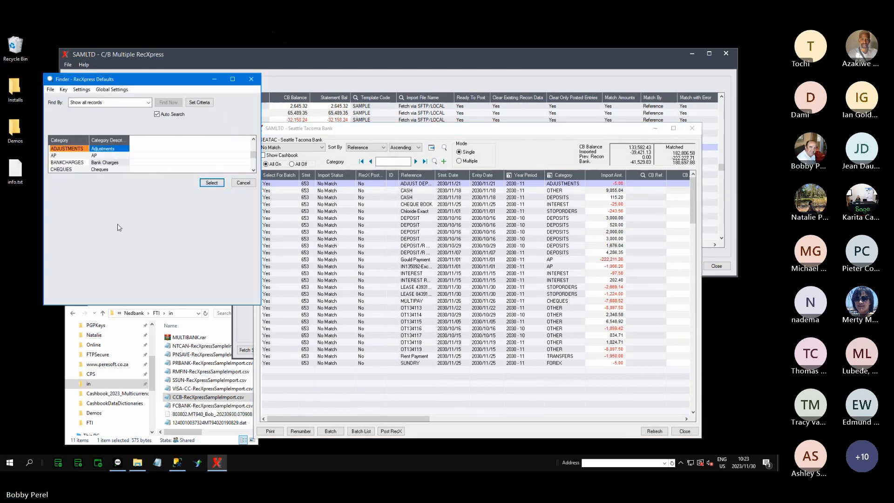
double_click(72, 198)
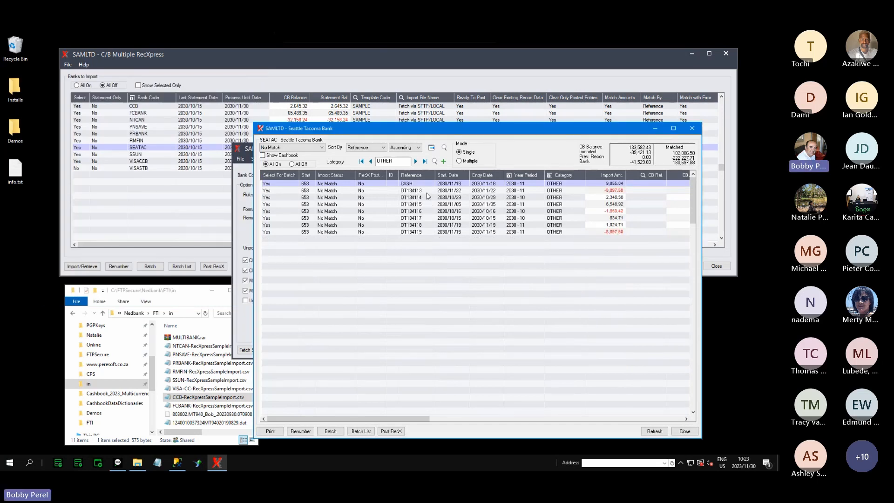
Examine the category, import amount and account fields of transaction OT134113
left_click(421, 193)
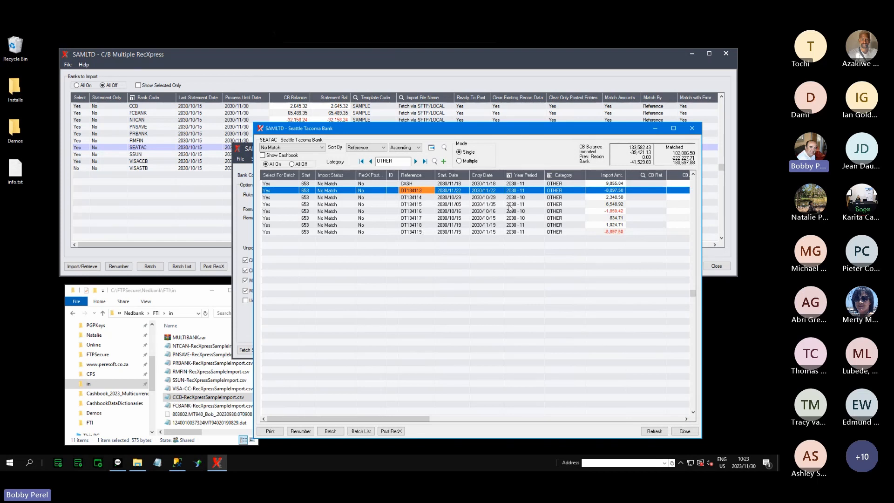
left_click(572, 191)
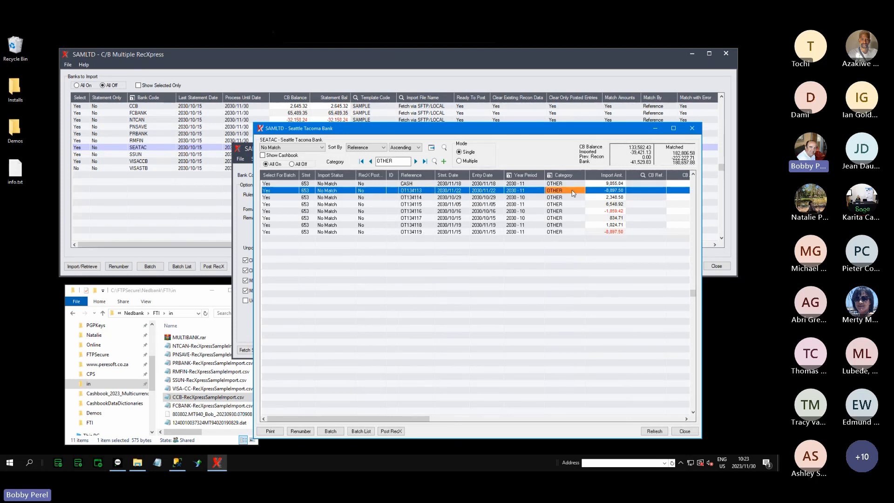
left_click(617, 192)
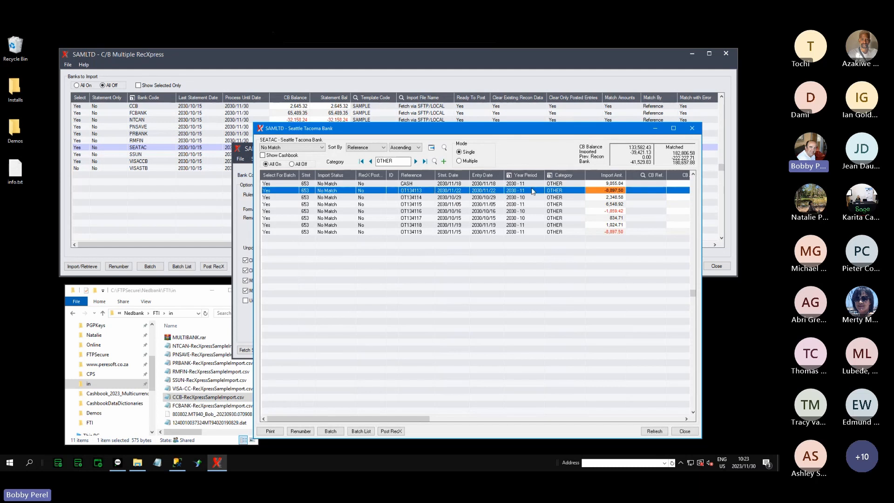
left_click(675, 419)
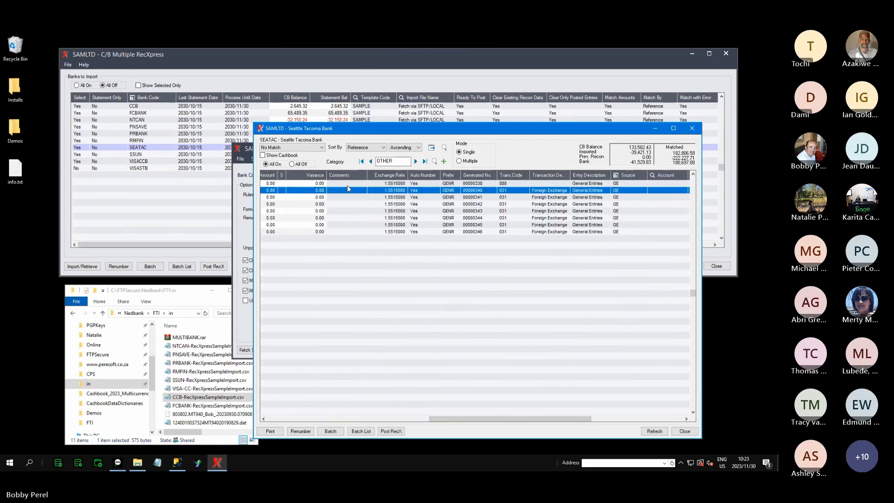
left_click(662, 192)
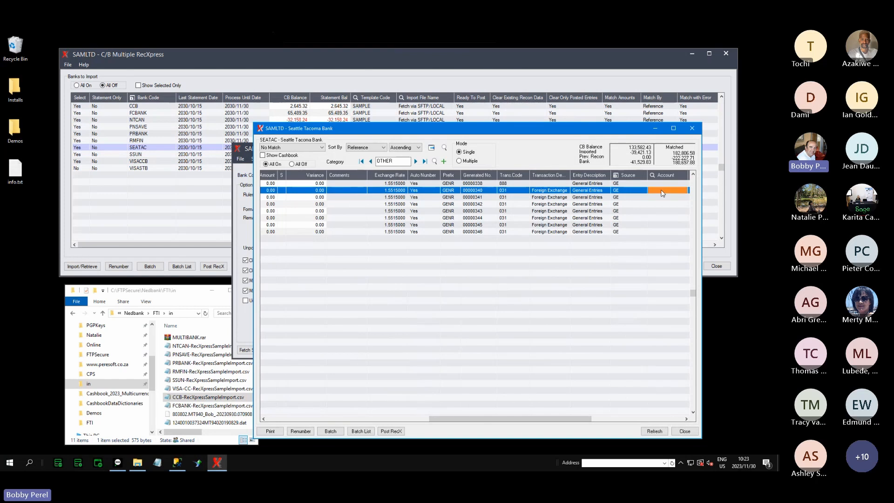
Try to find an account for transaction OT134113 by searching descriptions that start with "forex"
left_click(658, 178)
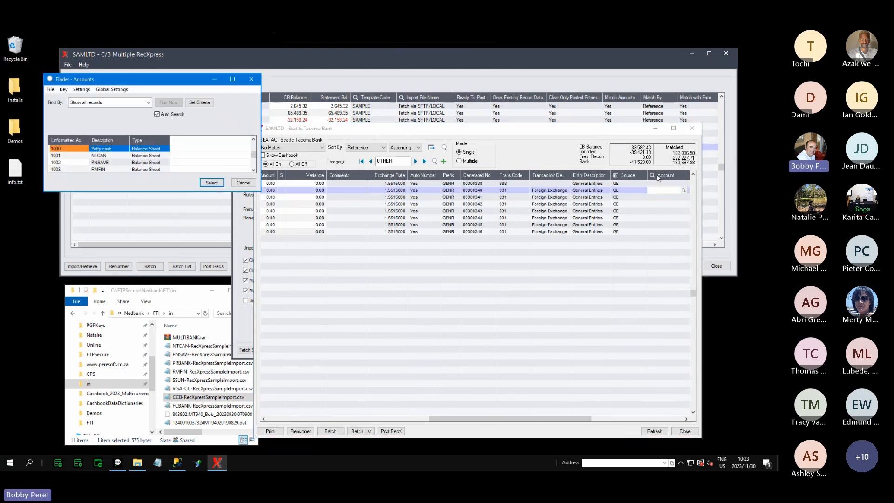
left_click(123, 102)
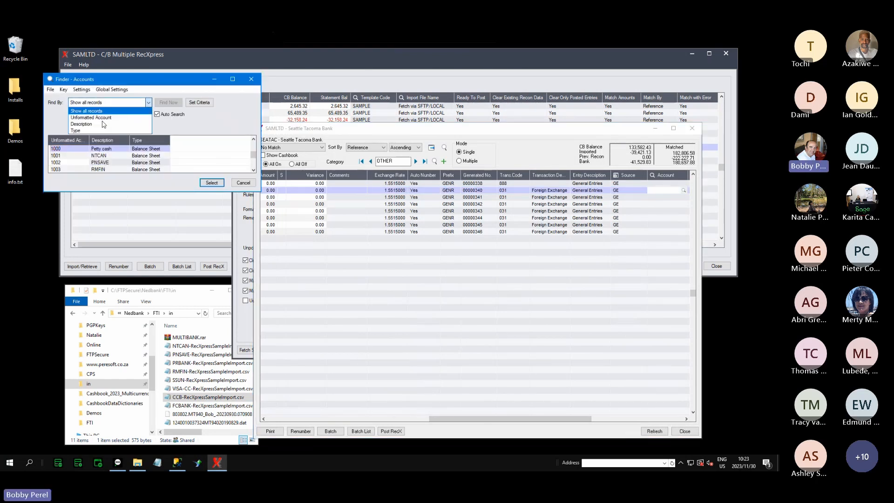
left_click(100, 124)
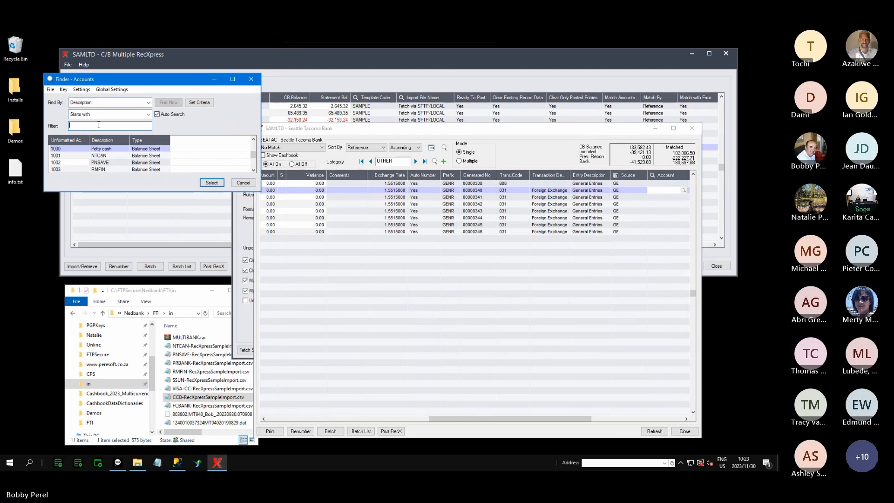
type("forex")
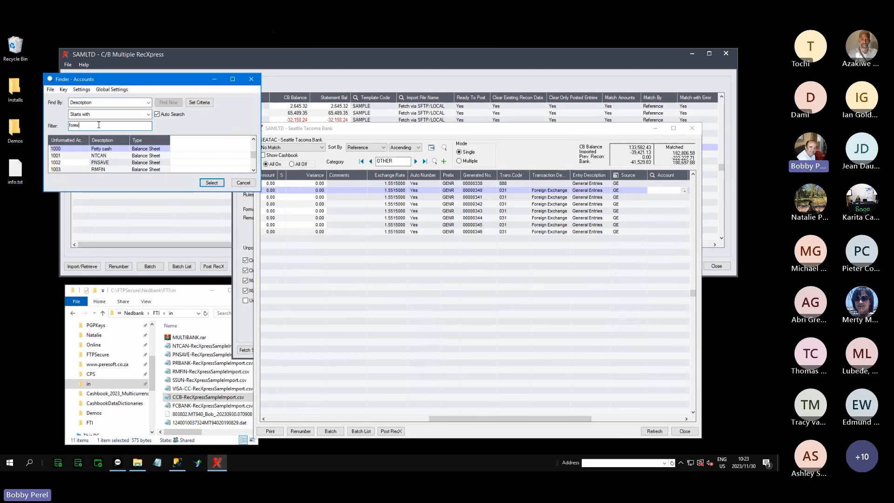
double_click(97, 127)
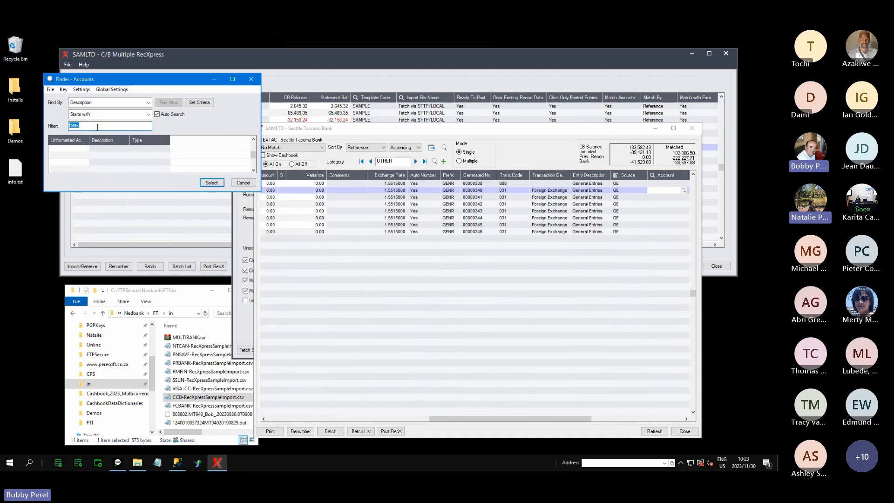
left_click(244, 183)
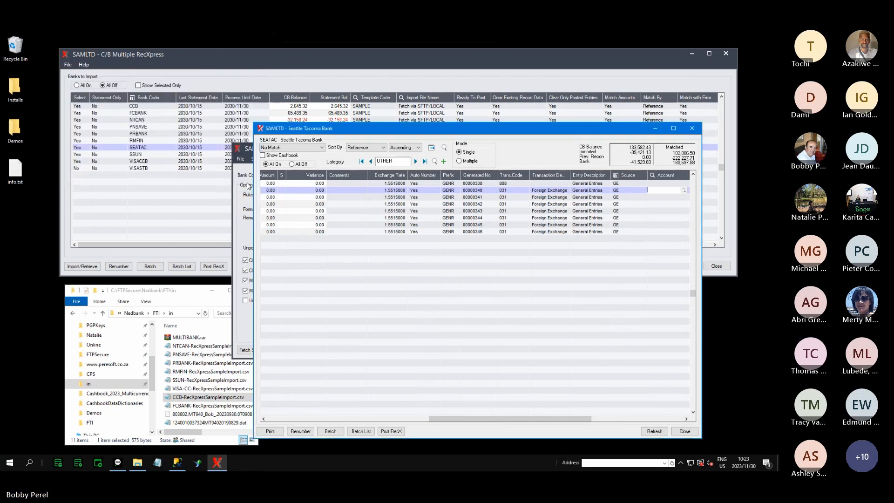
left_click(624, 175)
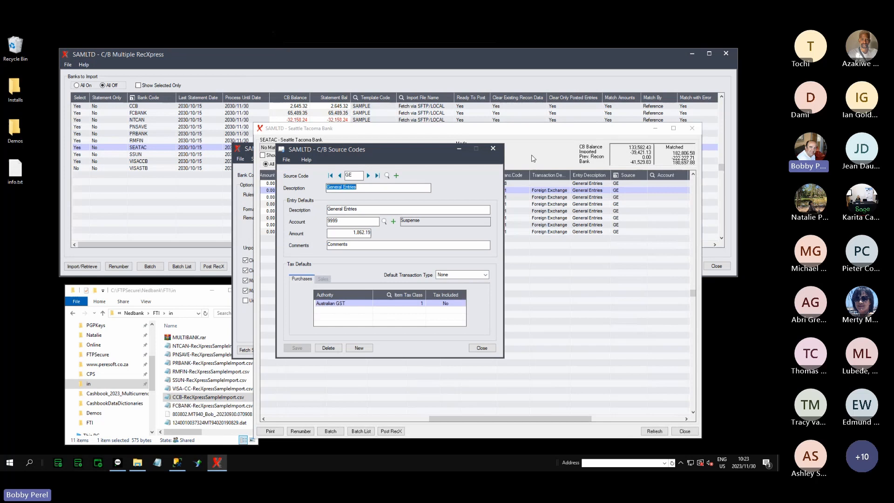
left_click(493, 150)
Assign ledger account 2070, Deposits received, to transaction OT134113 from the list of accounts
left_click(666, 190)
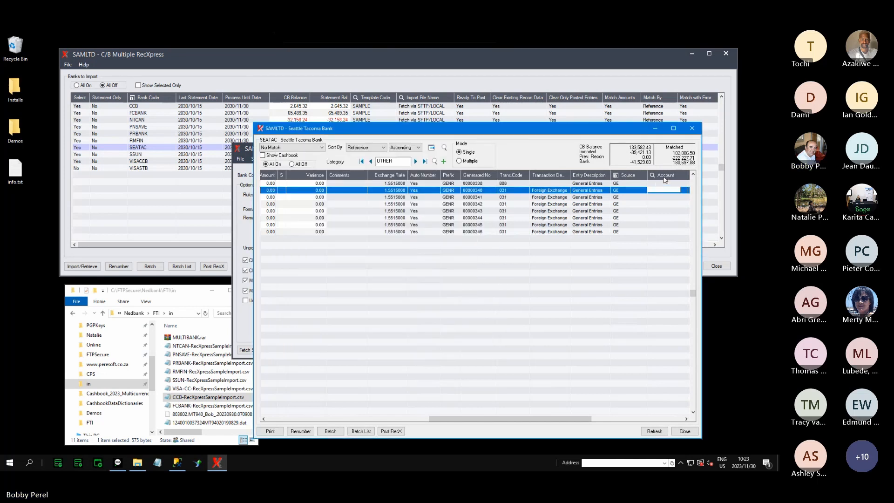
left_click(684, 190)
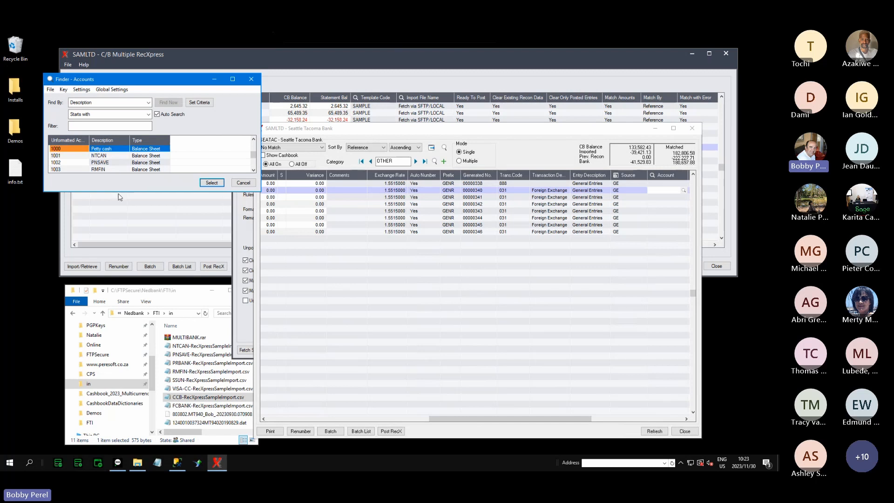
left_click_drag(120, 192, 121, 427)
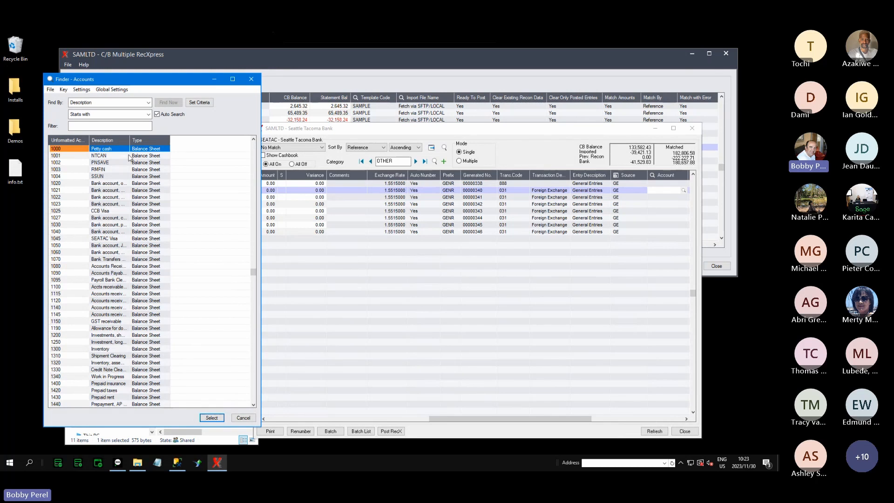
left_click_drag(127, 140, 155, 140)
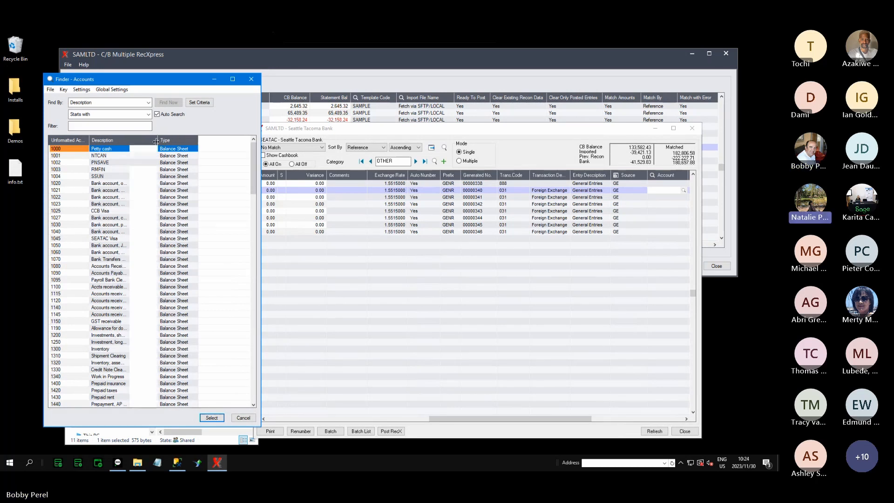
scroll(124, 369, "down", 5)
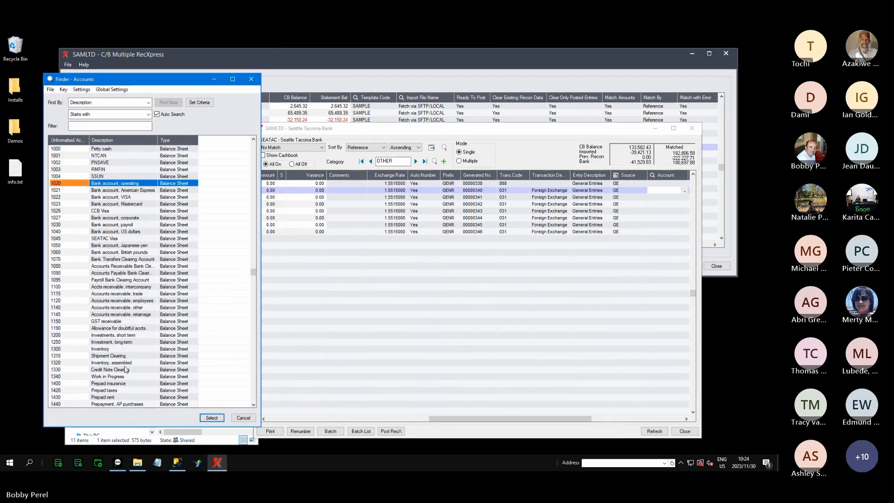
scroll(132, 323, "down", 3)
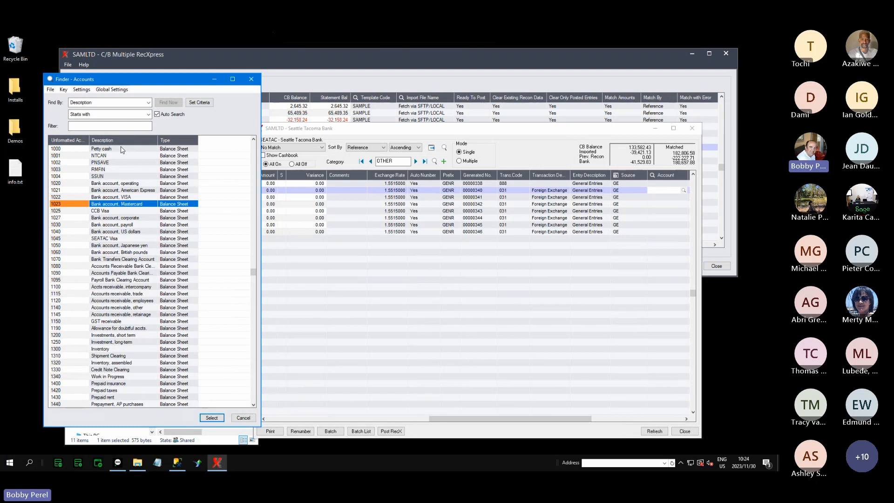
left_click(132, 377)
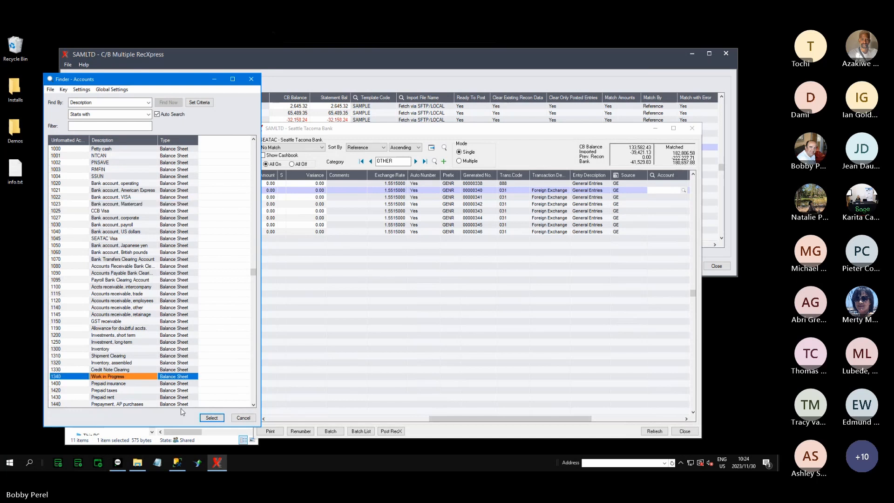
left_click(254, 398)
left_click(254, 401)
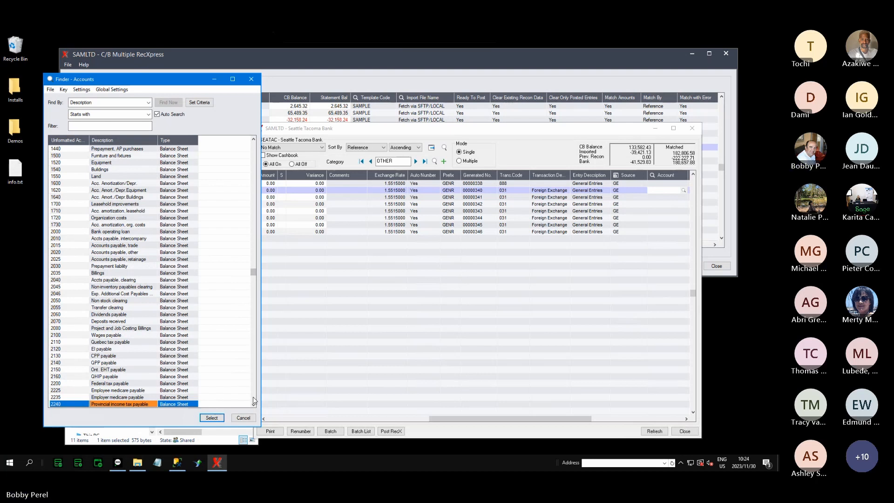
double_click(131, 325)
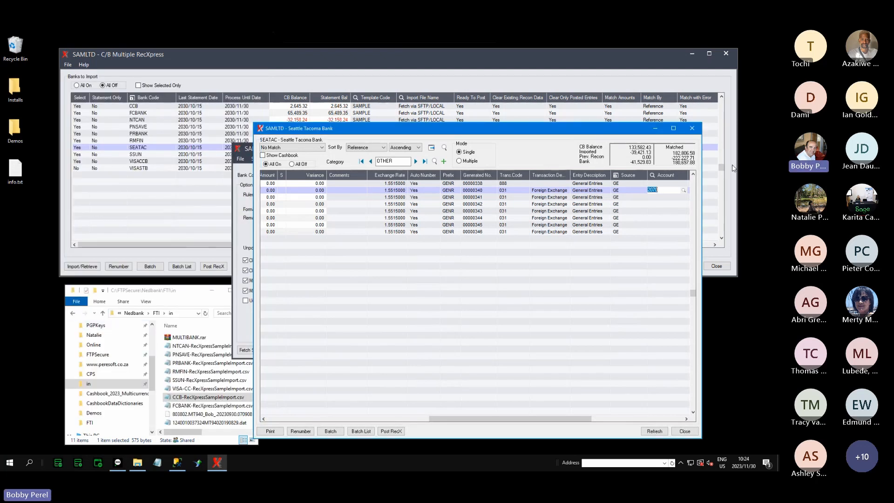
left_click(610, 416)
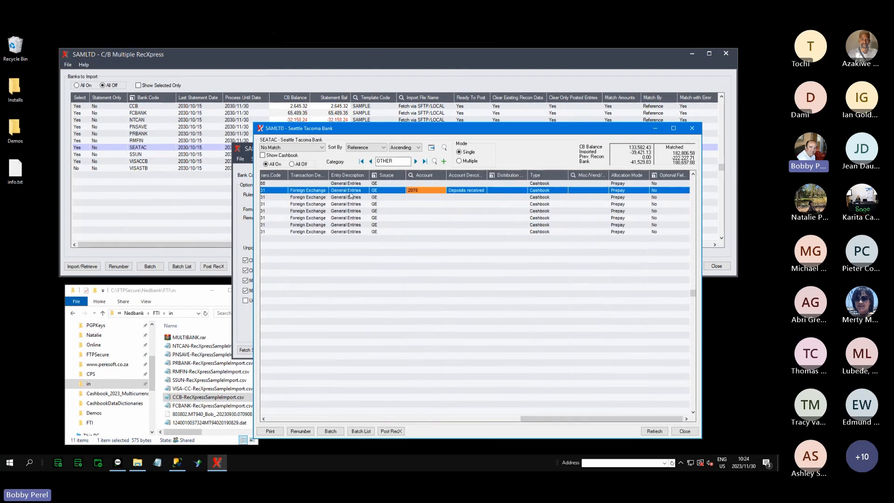
Change the category of transaction OT134113 to FOREX
left_click(275, 419)
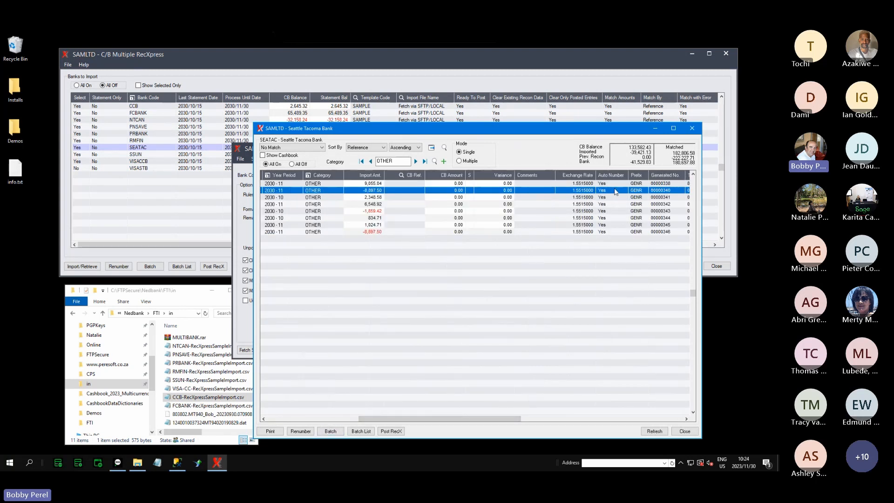
left_click(279, 419)
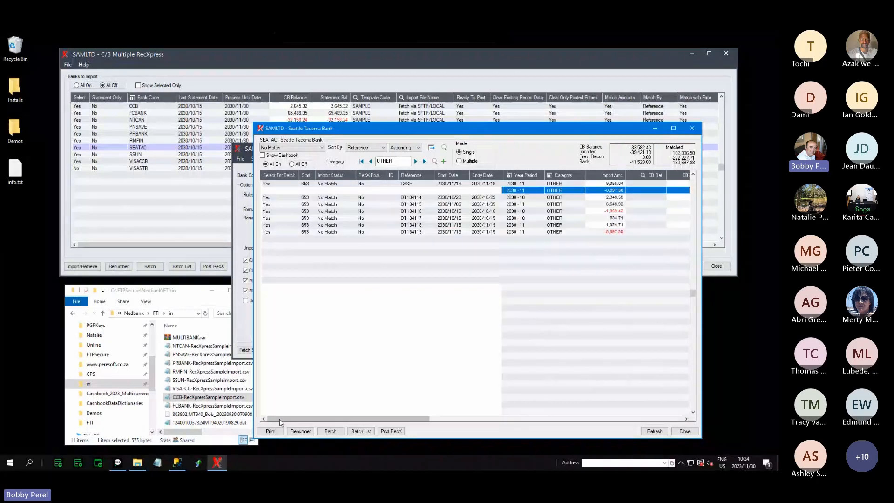
left_click(566, 191)
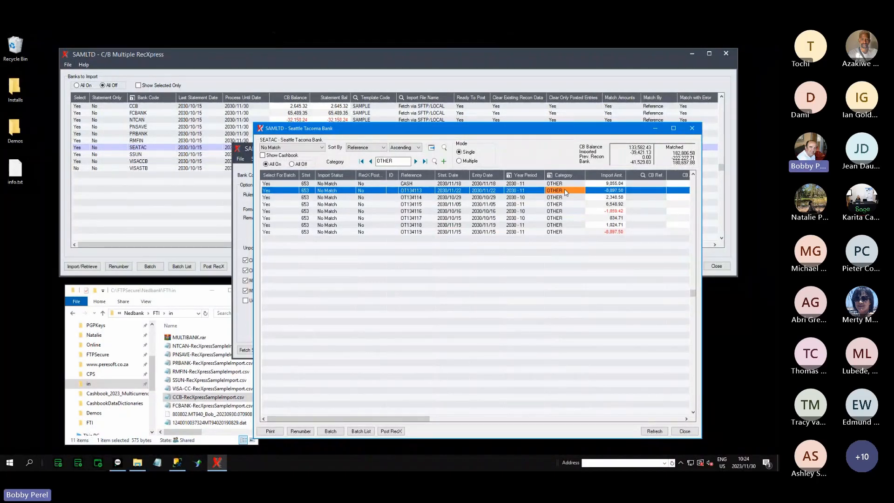
left_click(565, 190)
key("BackSpace")
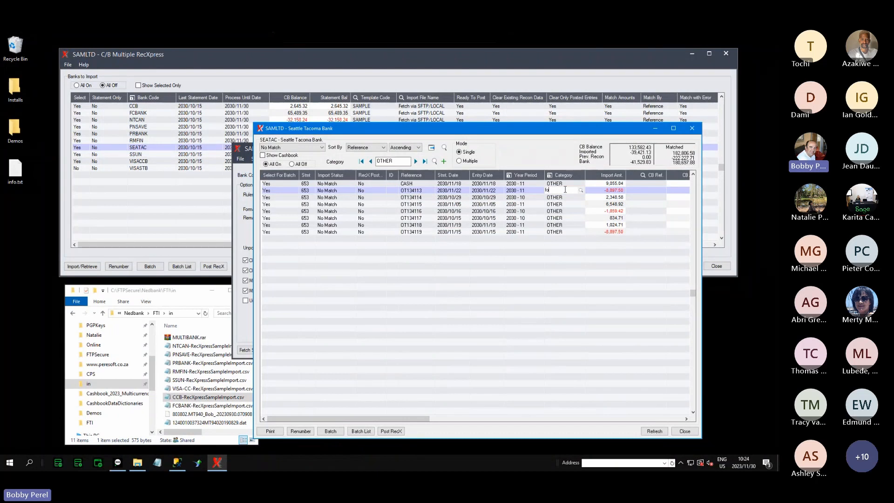
type("FOREX")
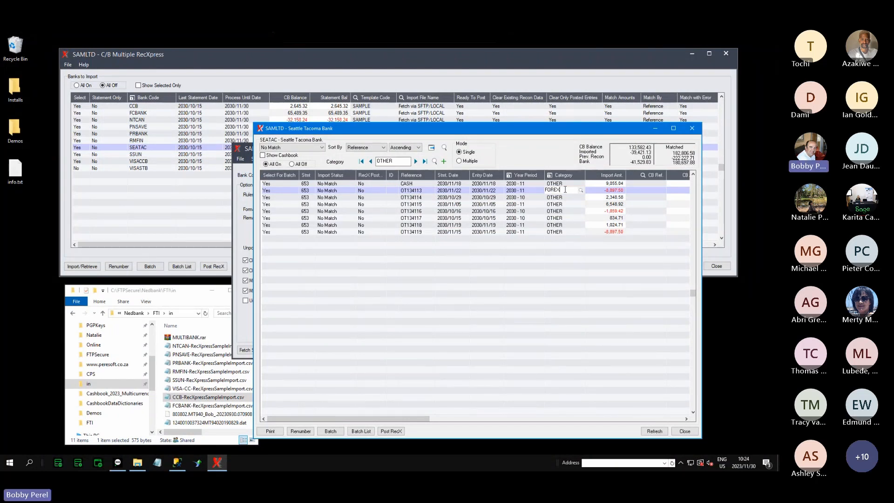
key("Return")
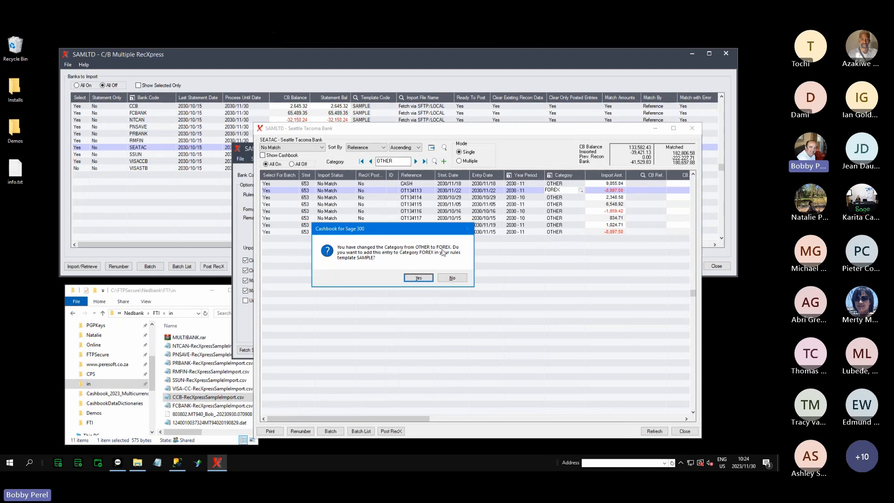
Add the entry to category FOREX in the SAMPLE rules template, then open its defaults and select the new rule's compare data
left_click(425, 280)
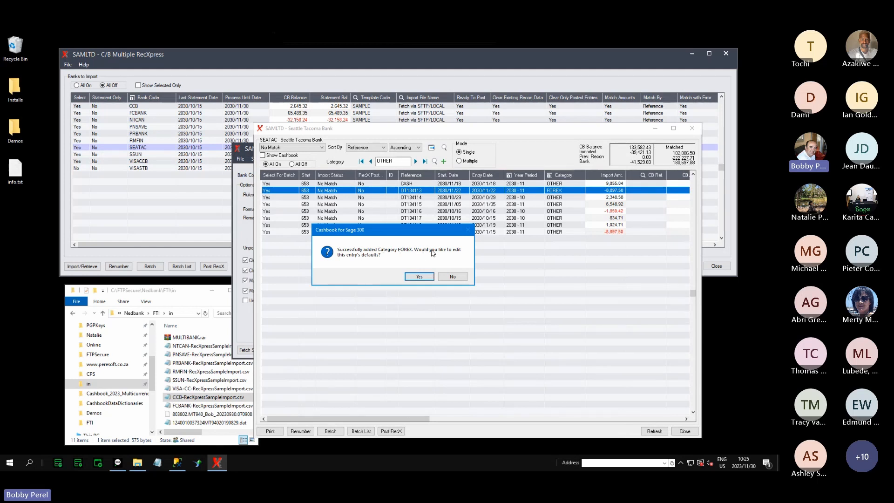
left_click(427, 279)
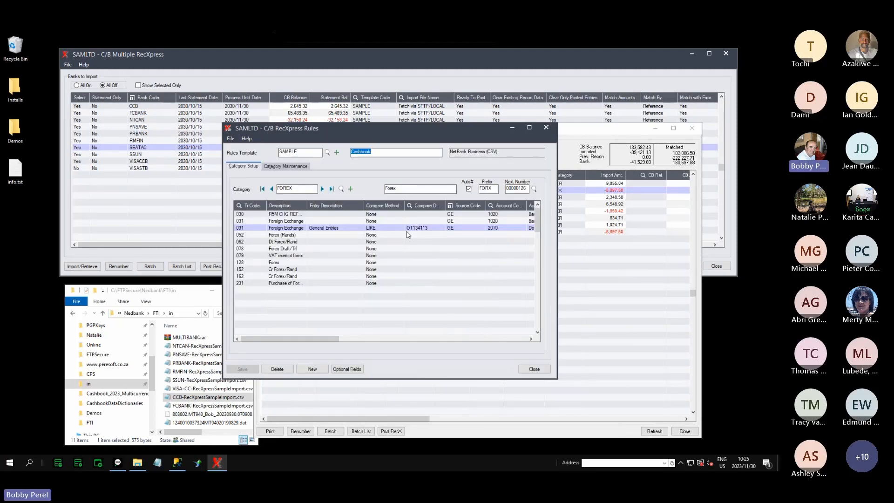
left_click_drag(439, 131, 478, 200)
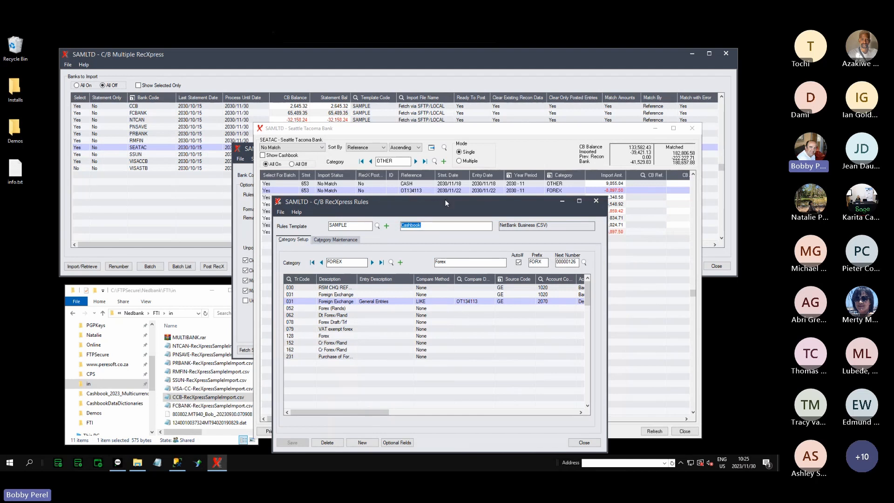
left_click_drag(445, 199, 438, 242)
left_click(468, 345)
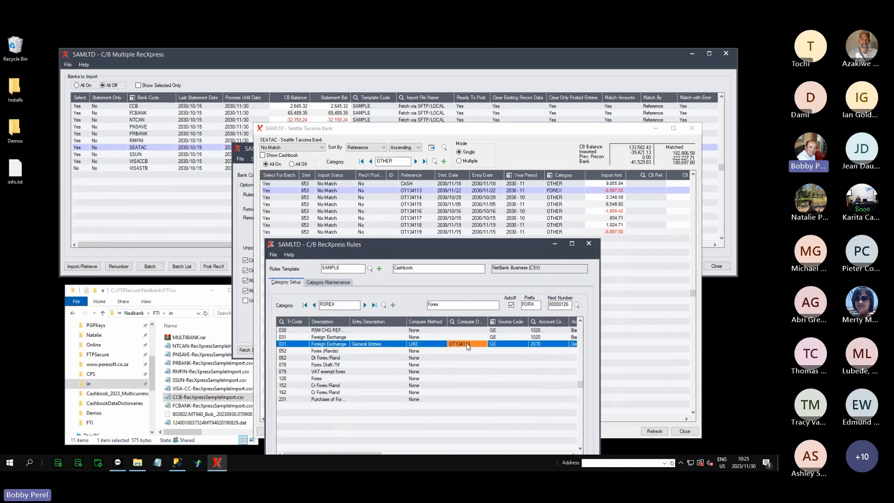
Set the compare data of the new FOREX rule for code 031 to OT, then save and close the rules
left_click(456, 345)
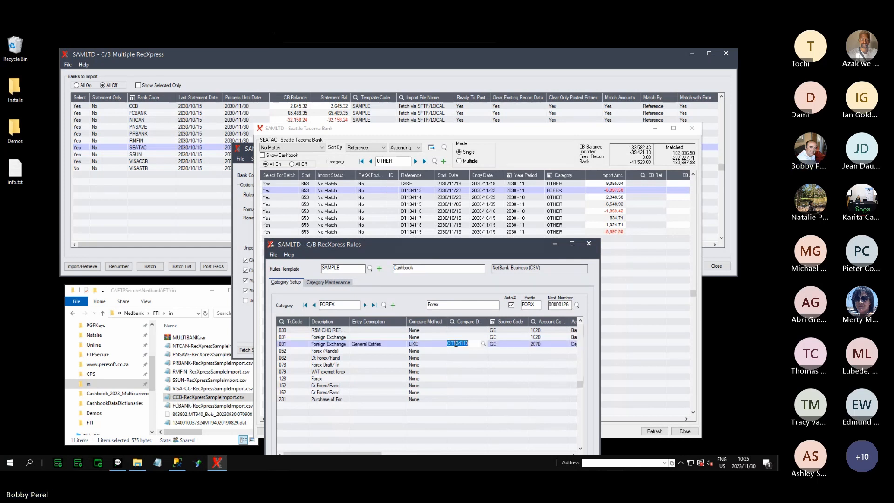
type("OT")
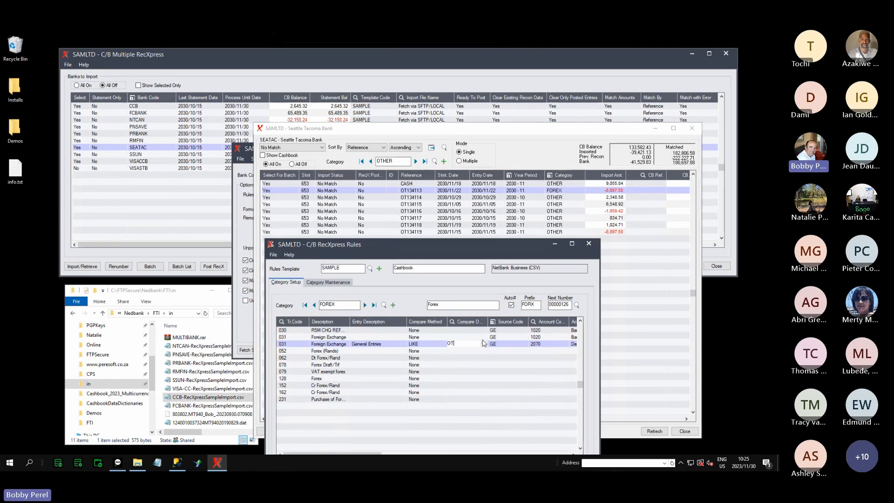
key("Tab")
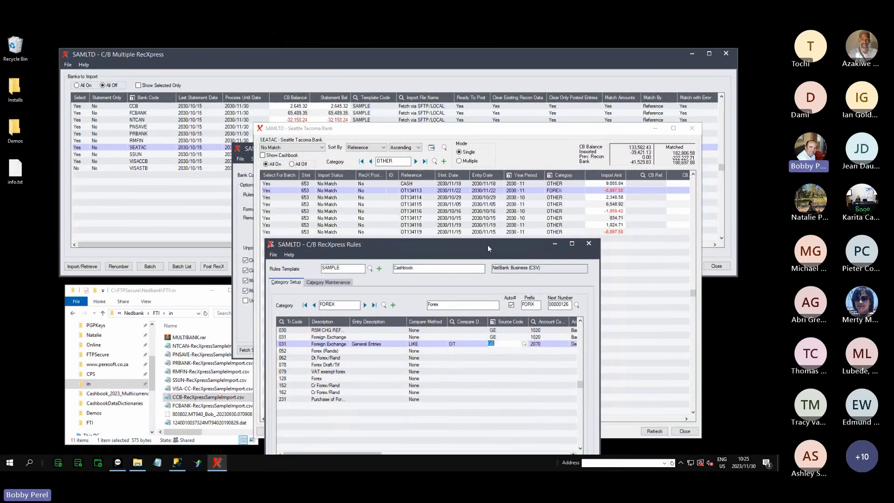
left_click_drag(487, 245, 497, 171)
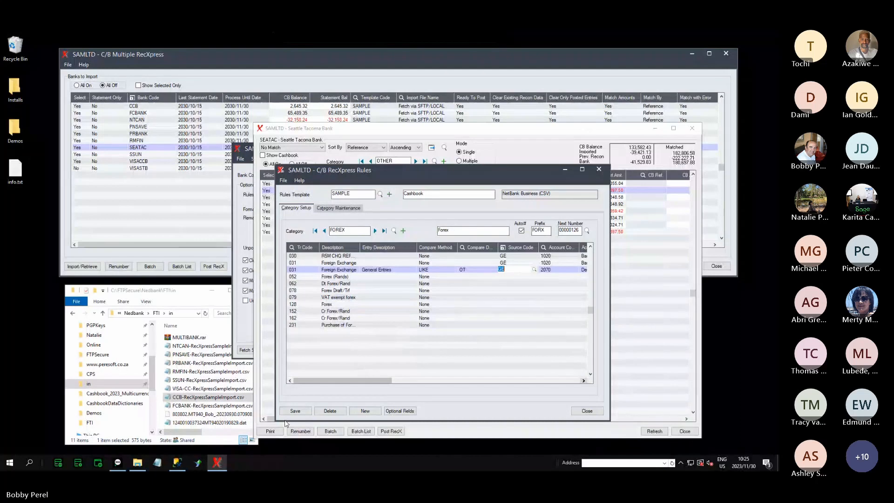
left_click(296, 411)
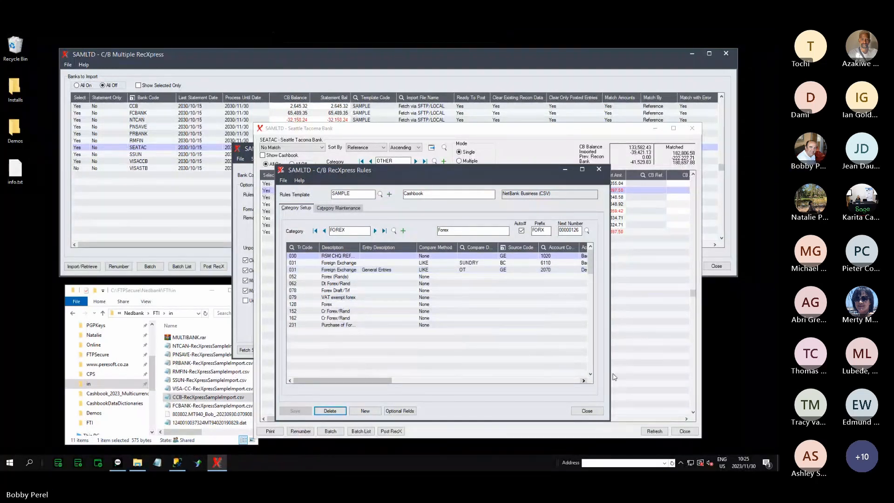
left_click(587, 410)
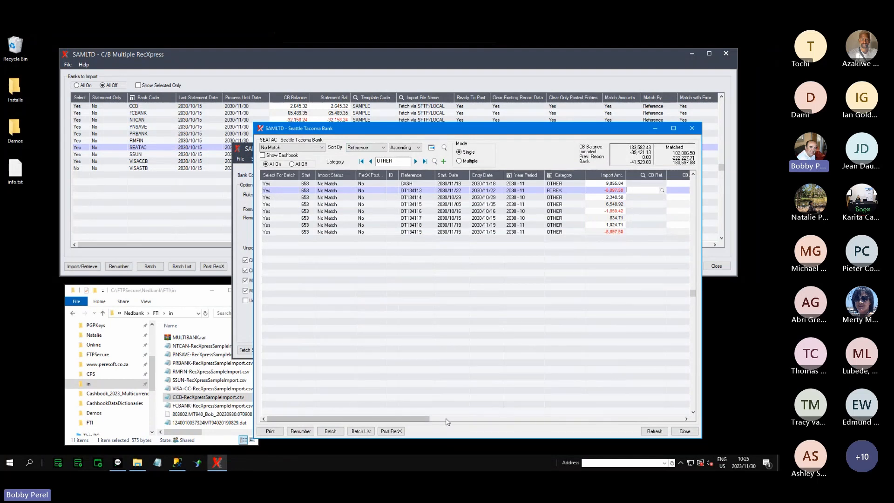
Refresh the imported SEATAC reconciliation so that the updated rules are applied
left_click(654, 432)
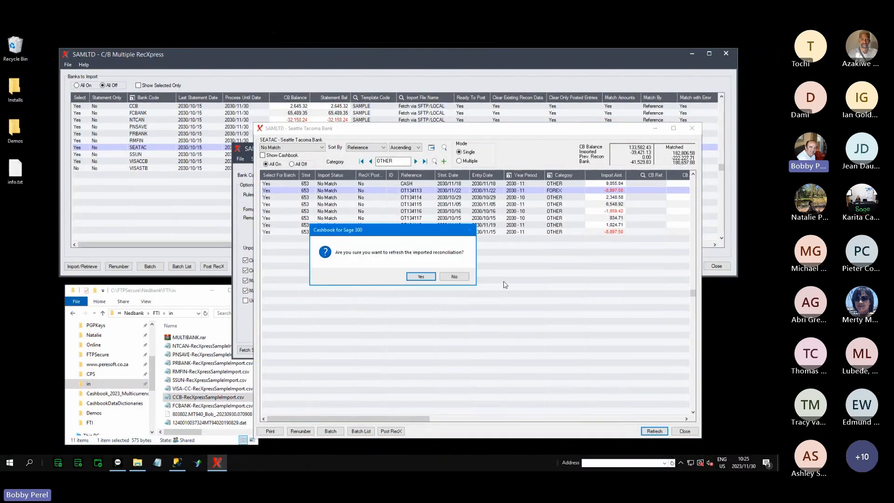
left_click(421, 276)
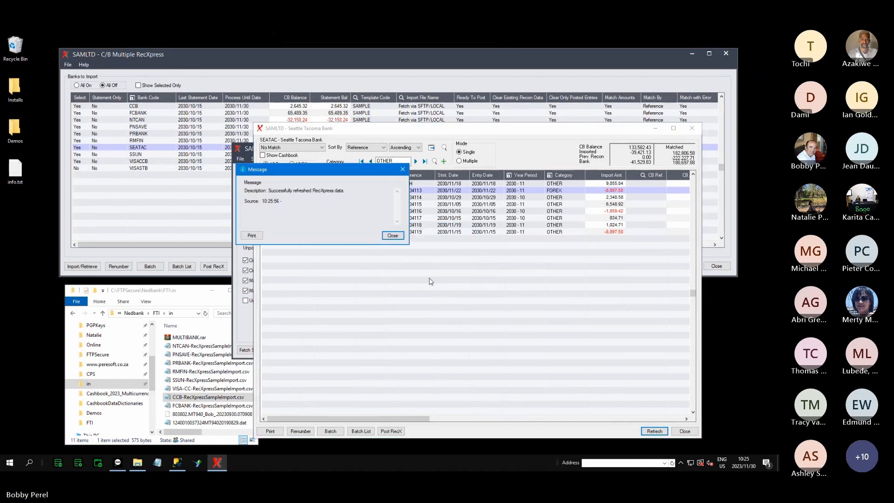
left_click(398, 237)
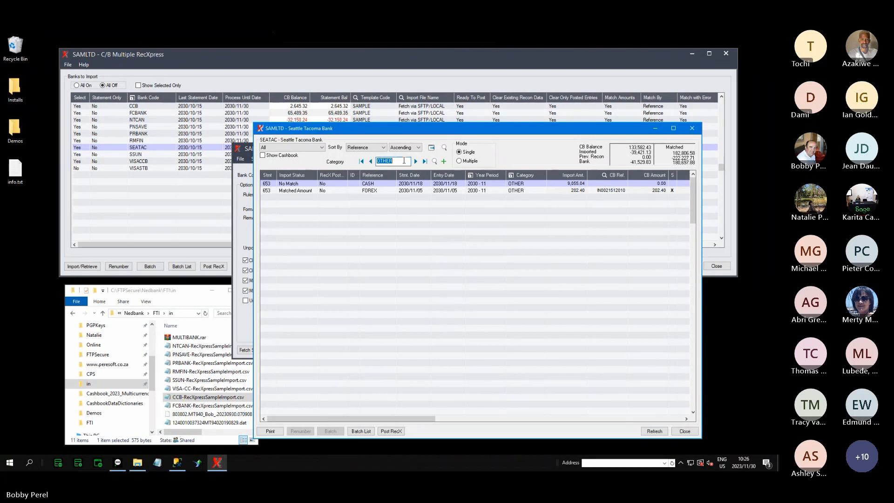
Filter the SEATAC transactions by category FOREX and review their generated numbers, source and account allocations
type("FOREX")
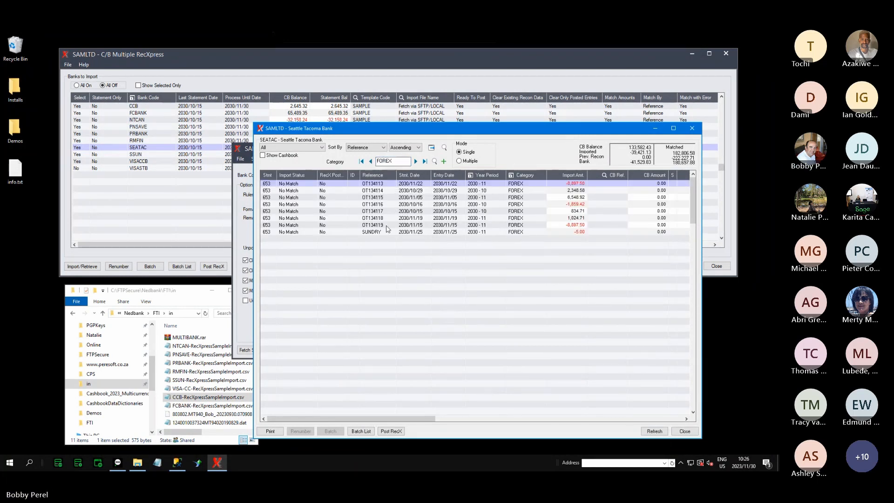
left_click(688, 419)
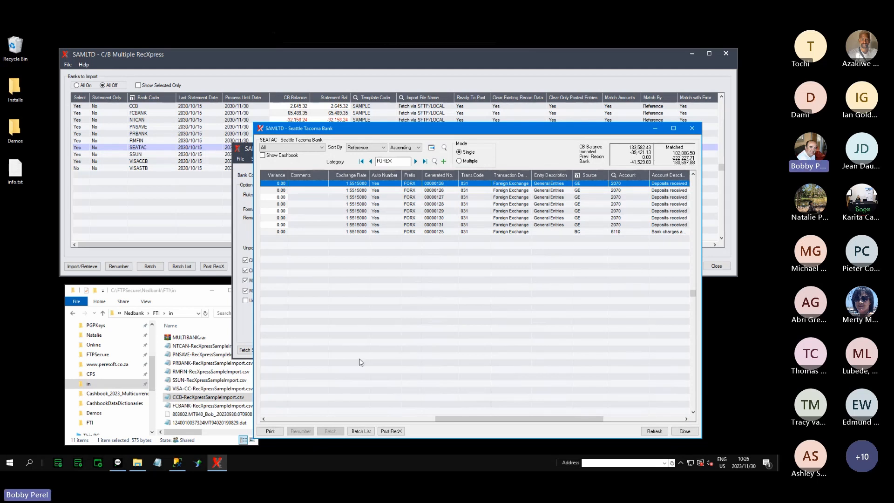
left_click(274, 419)
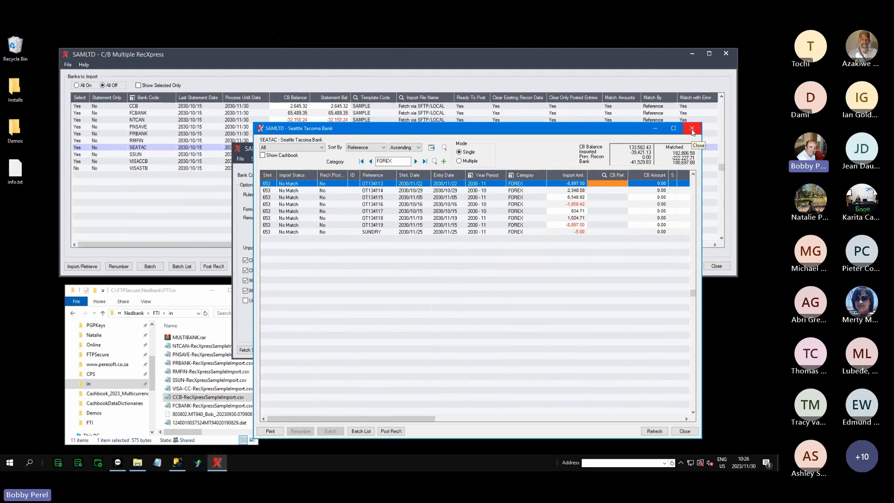
left_click(690, 431)
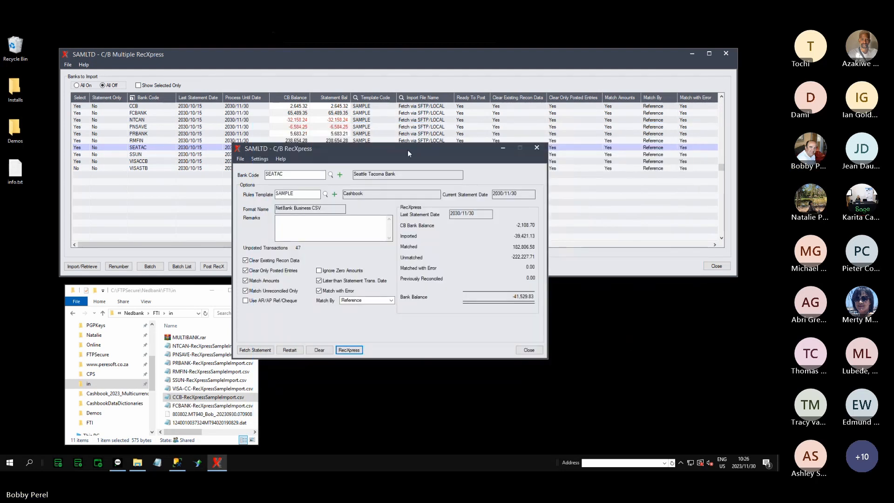
Open the SEATAC transaction list for all categories and enlarge it to examine every transaction's status and allocation
left_click(349, 351)
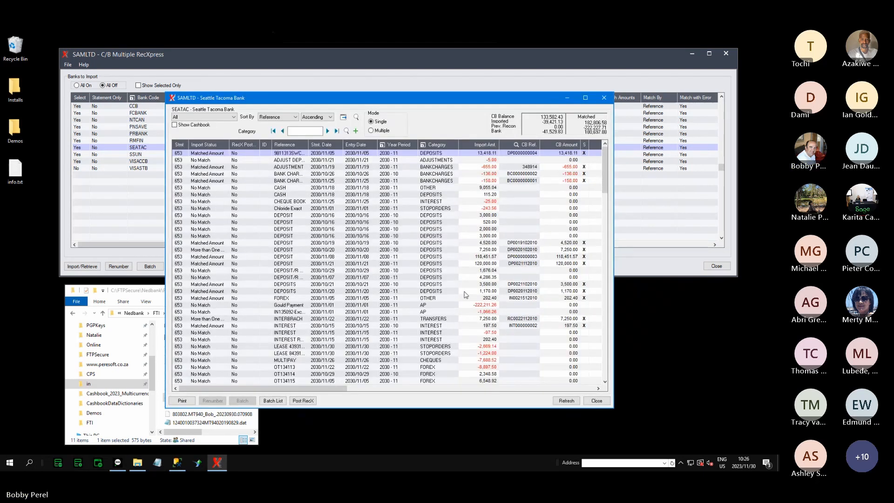
left_click(585, 97)
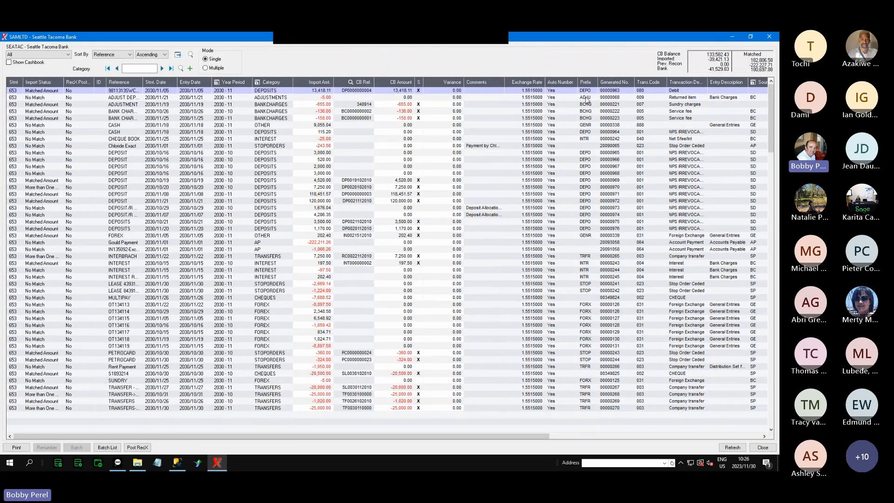
left_click(770, 36)
Bring the SEATAC transaction window back to a smaller size and reposition the import folder window
left_click(348, 348)
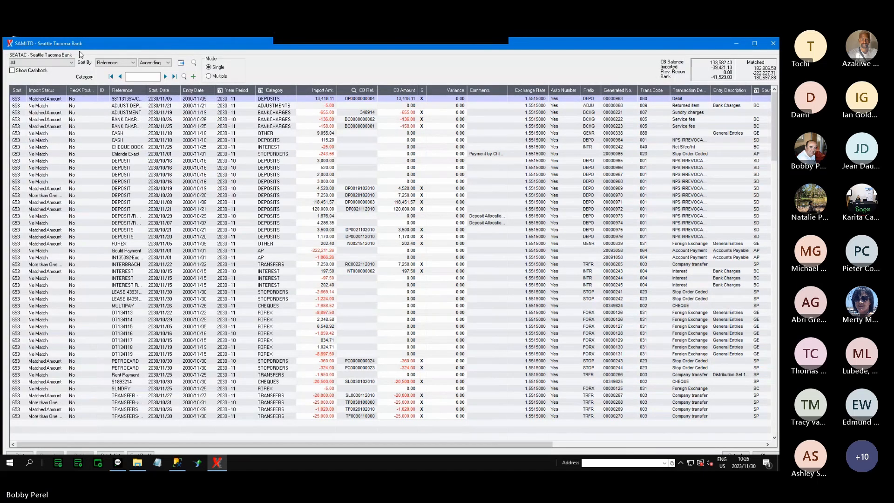
left_click(737, 43)
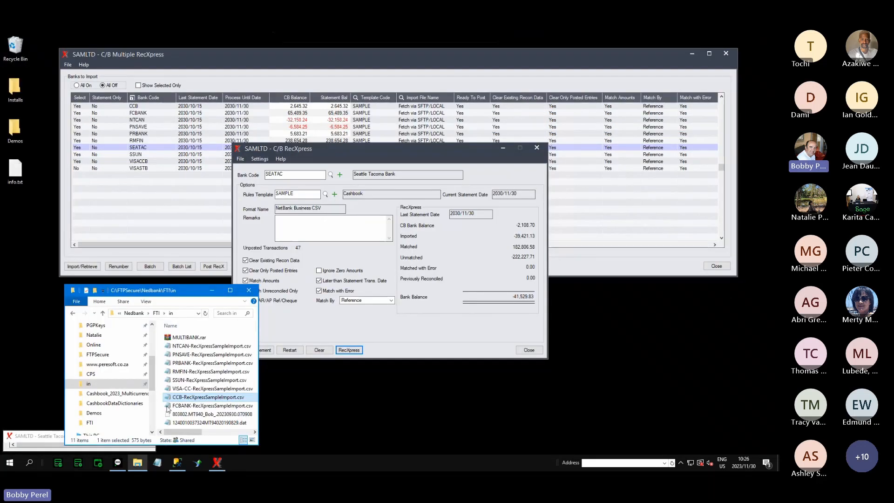
left_click_drag(187, 292, 211, 228)
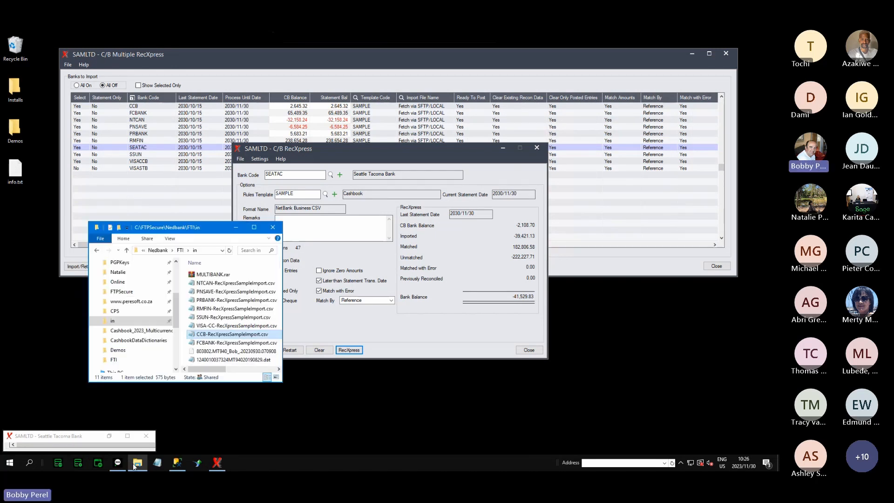
left_click(72, 437)
left_click(148, 436)
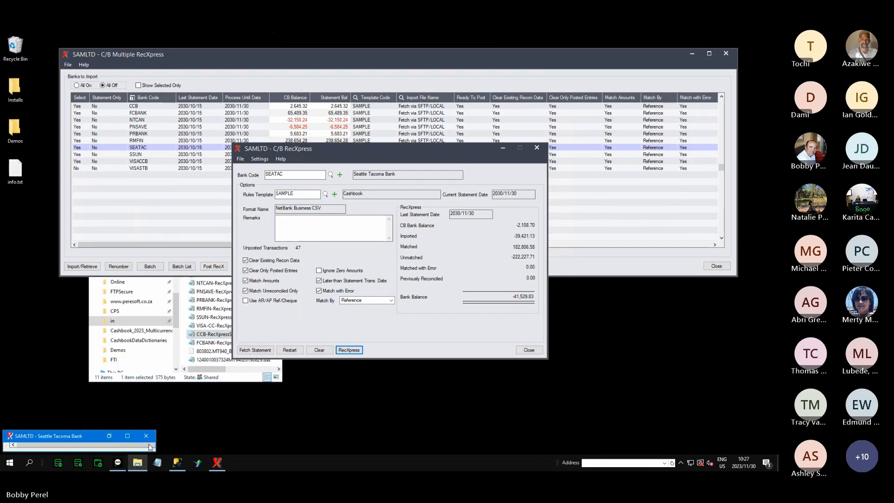
left_click(146, 438)
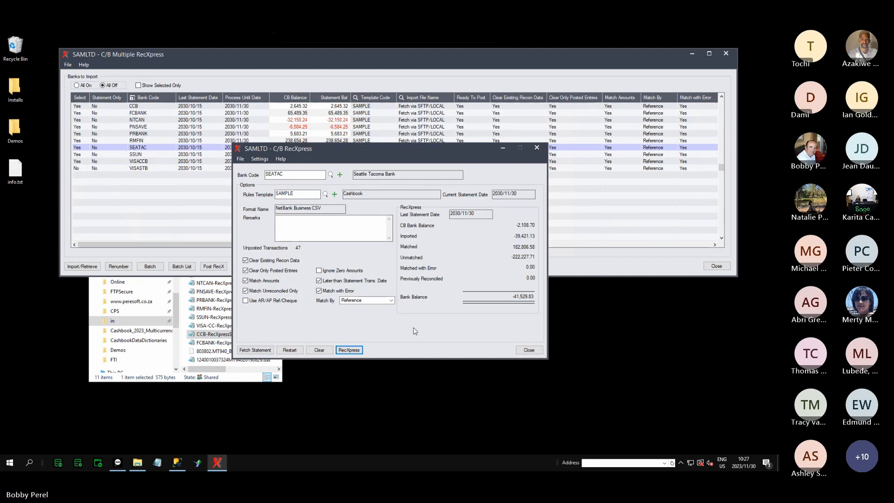
left_click(354, 349)
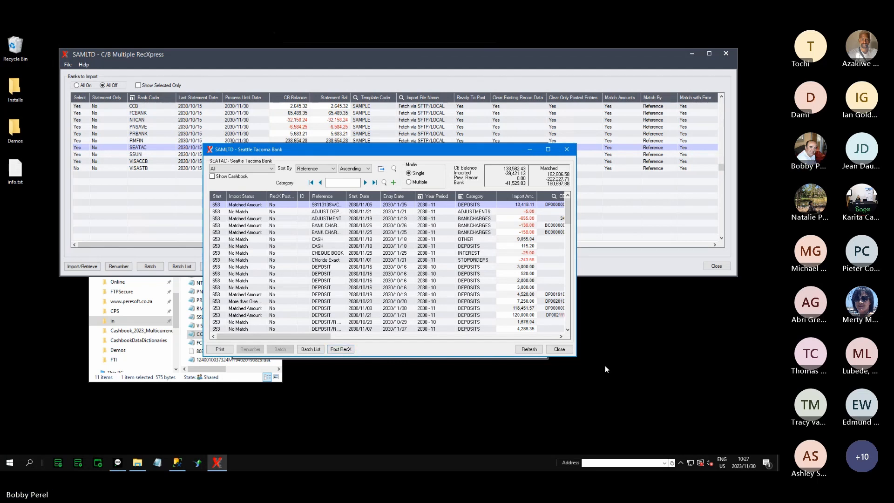
left_click(548, 350)
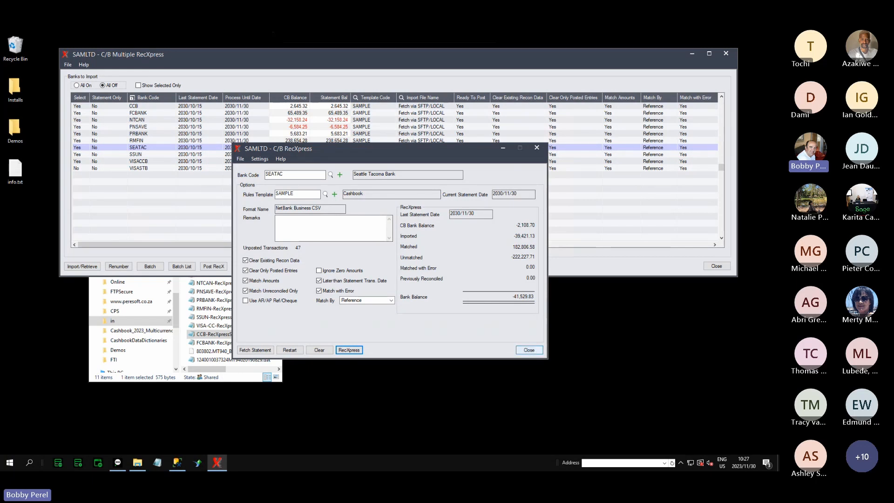
Switch to the PowerPoint presentation and run its slide show through "Doing a Refresh" to "Leaving the Transaction Code Empty"
left_click(470, 37)
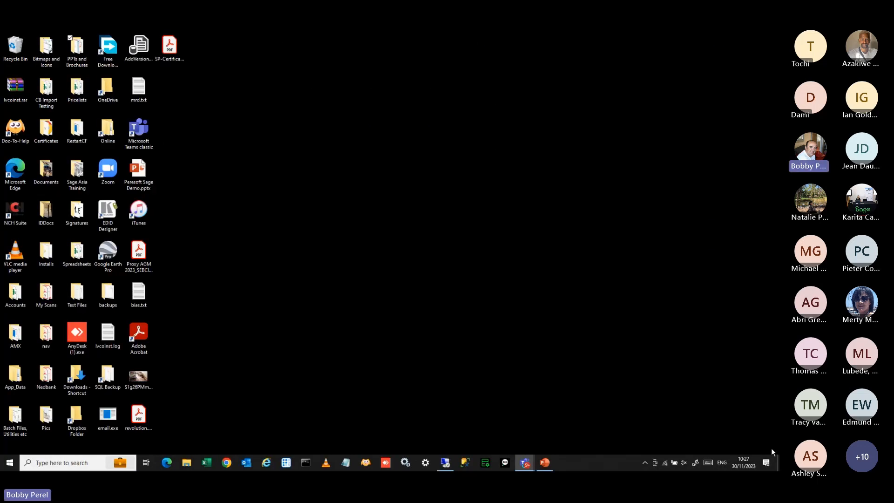
left_click(546, 466)
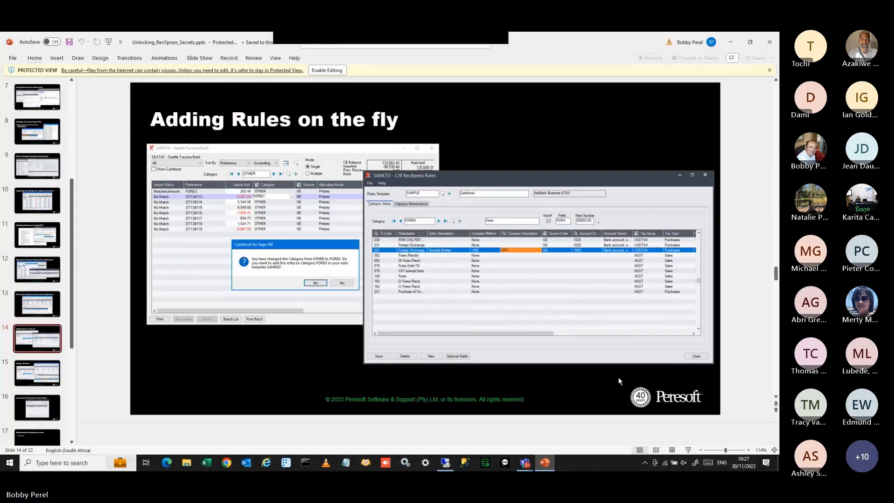
left_click(688, 450)
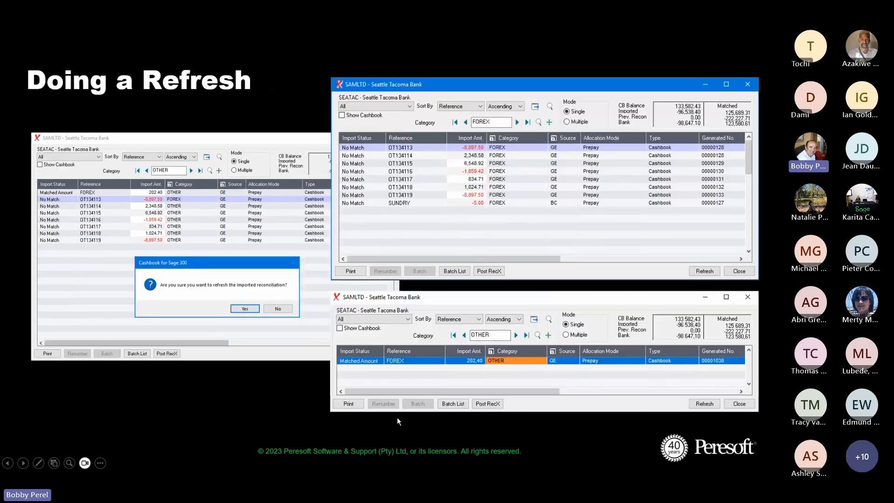
left_click(397, 420)
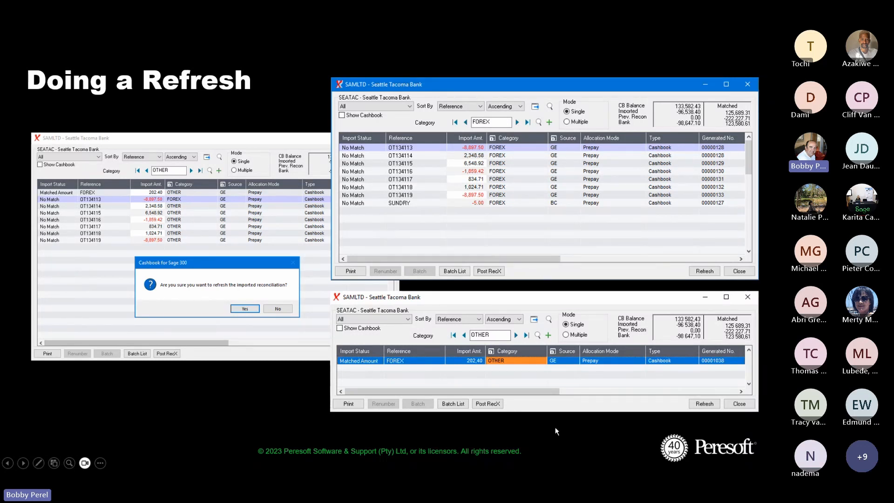
key("Right")
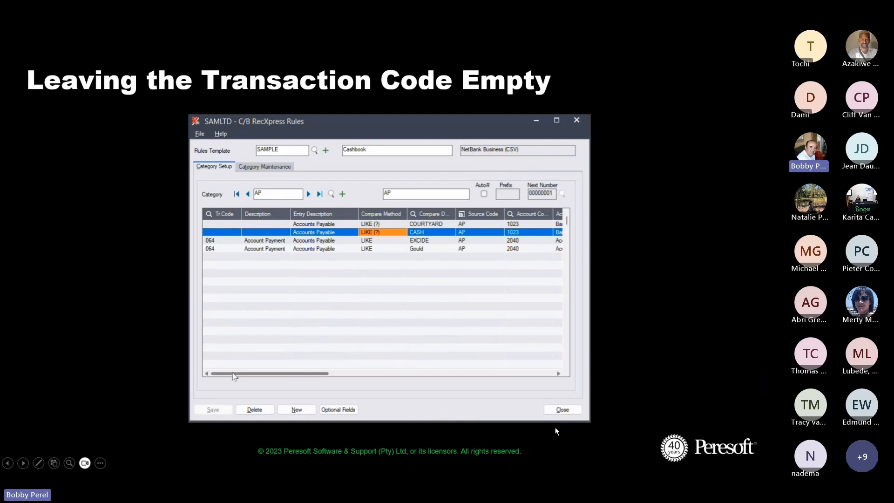
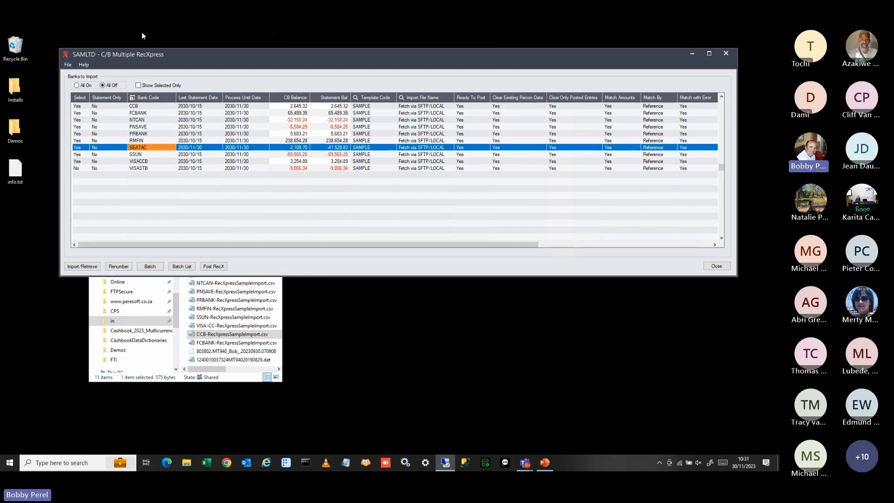
Retrieve and import the bank statements for all selected banks, keeping the import folder in view
left_click(92, 269)
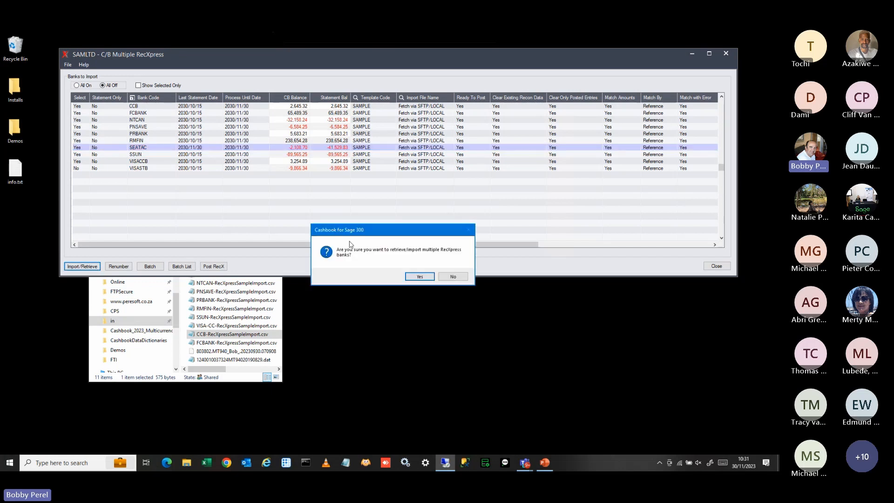
left_click(419, 275)
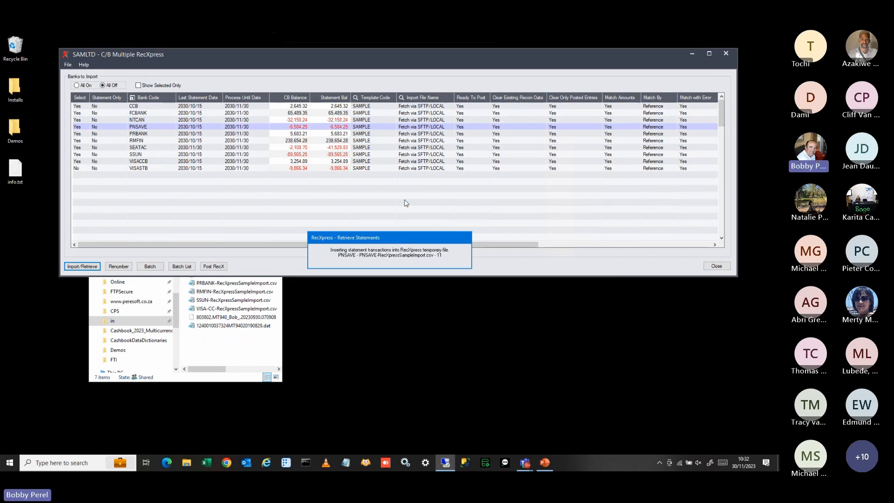
left_click(250, 345)
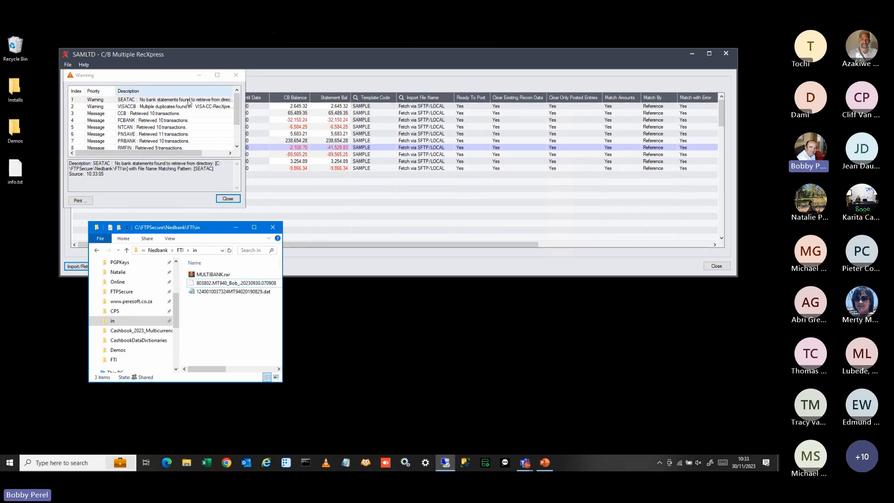
left_click(228, 198)
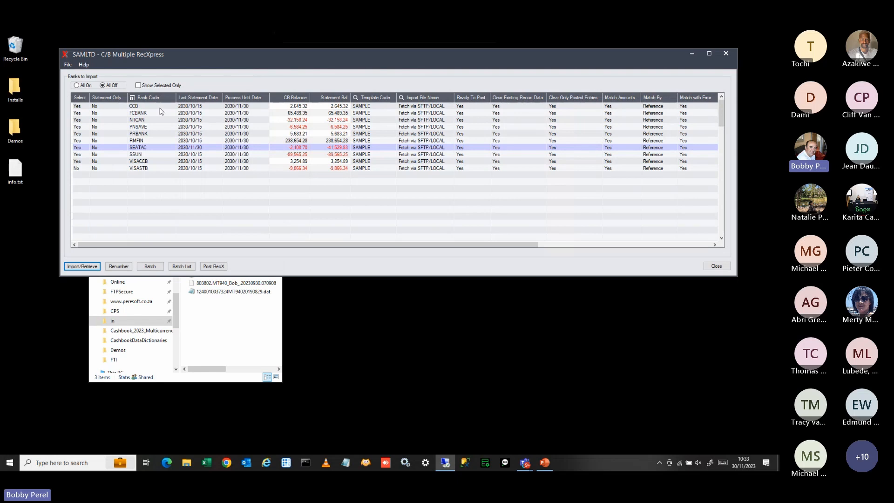
Renumber the imported transactions for all selected RecXpress banks
left_click(120, 266)
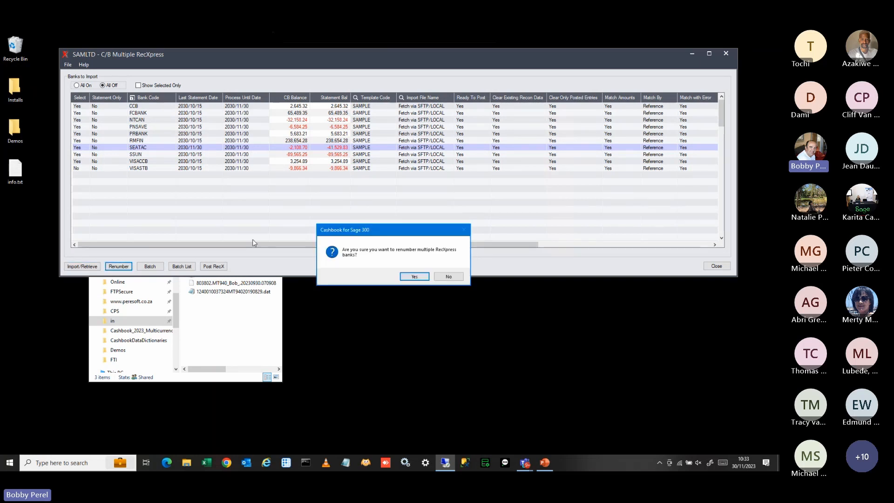
left_click(412, 276)
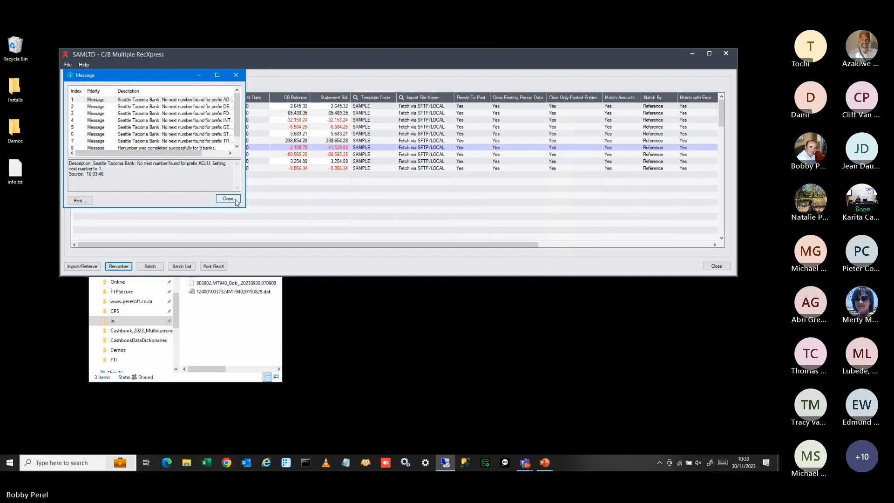
left_click(227, 199)
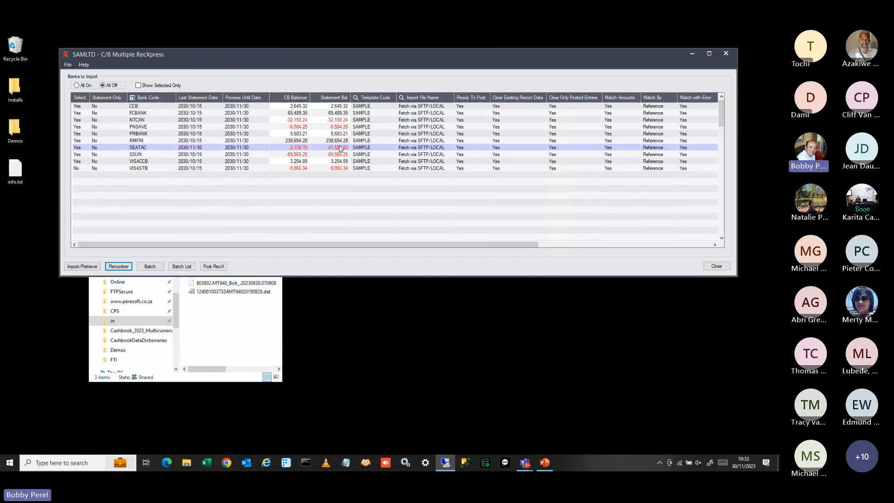
Create the RecXpress batches for all selected banks and dismiss the resulting log
left_click(155, 268)
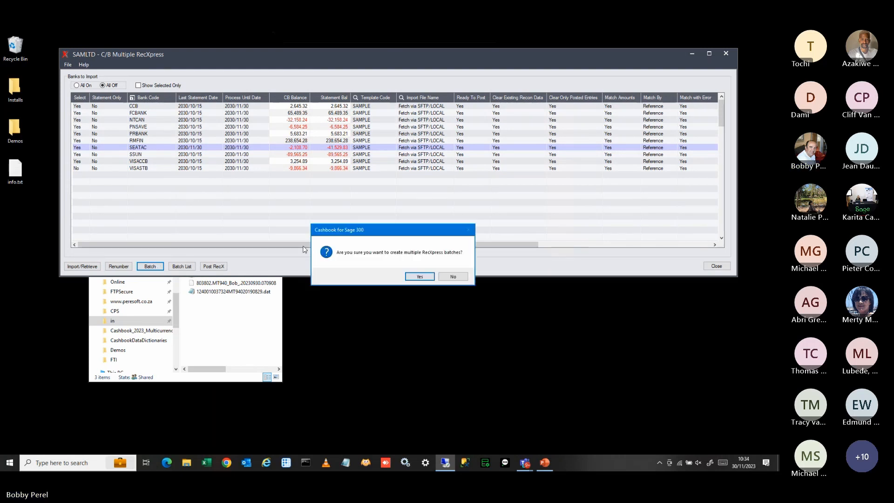
left_click(424, 280)
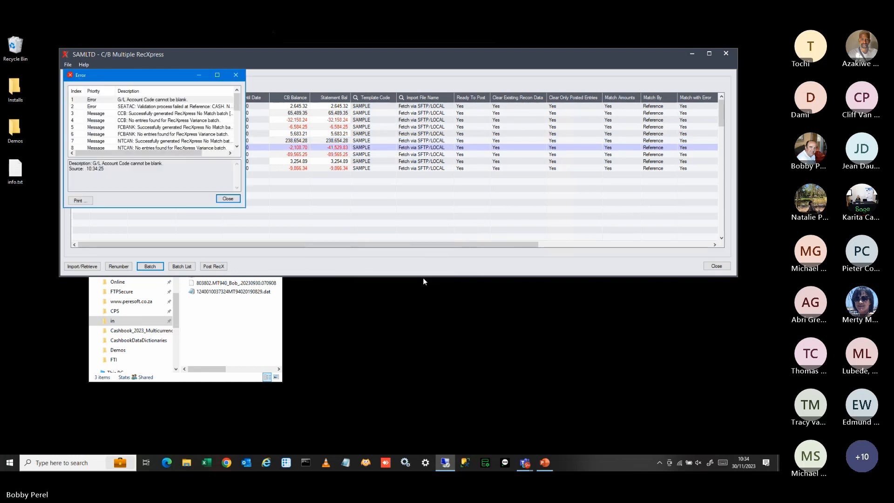
left_click(228, 198)
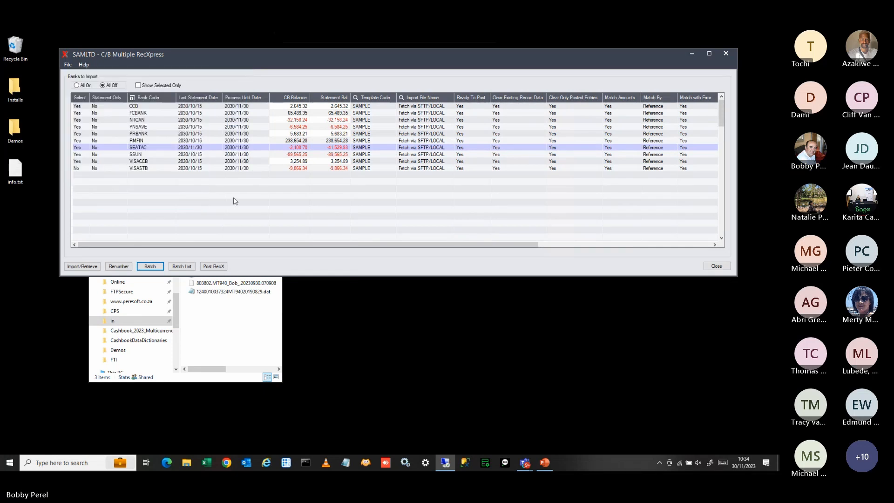
Open the cashbook batch list, try to change the Ready To Post flag of EFT batch 000009, and move the list window lower
left_click(184, 266)
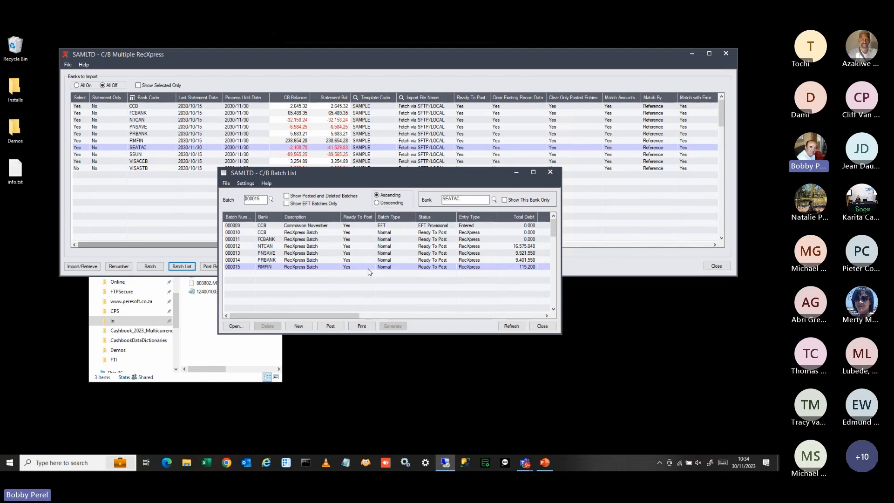
left_click(359, 225)
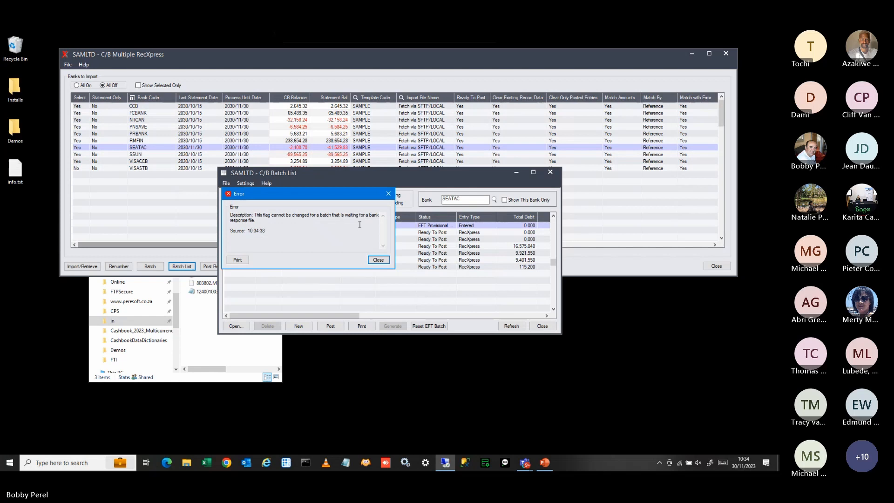
left_click(385, 262)
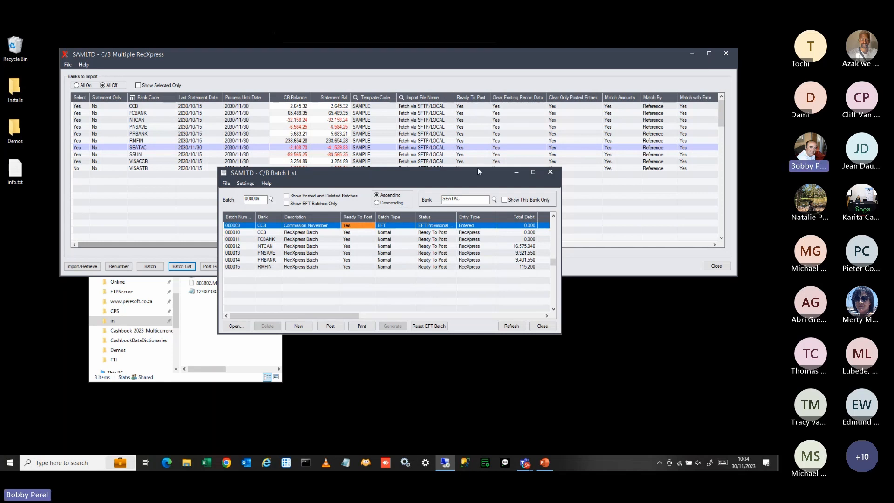
left_click_drag(474, 173, 470, 196)
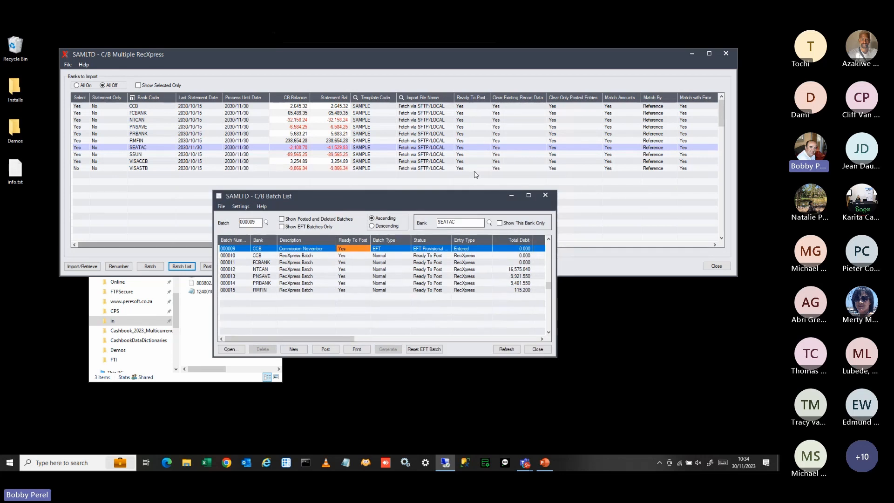
Post batches 000009 to 000015 for all banks with no reconciliation on posting, and review the posting messages
left_click(328, 349)
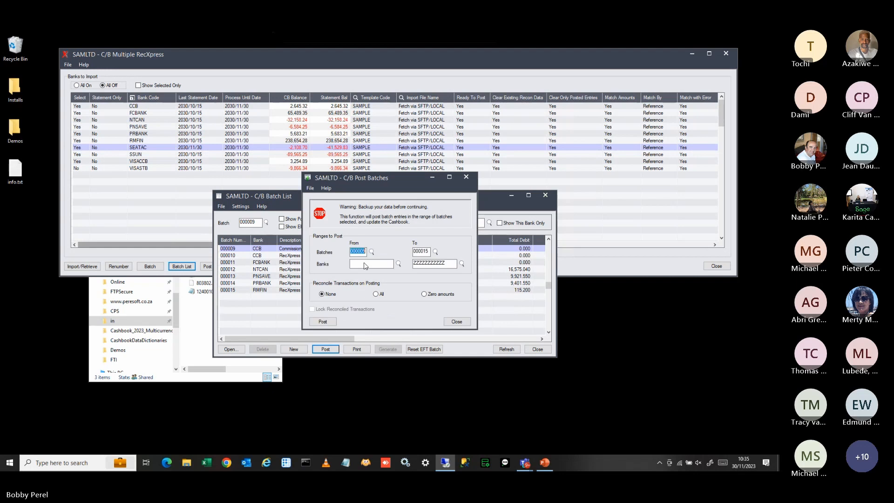
left_click(321, 321)
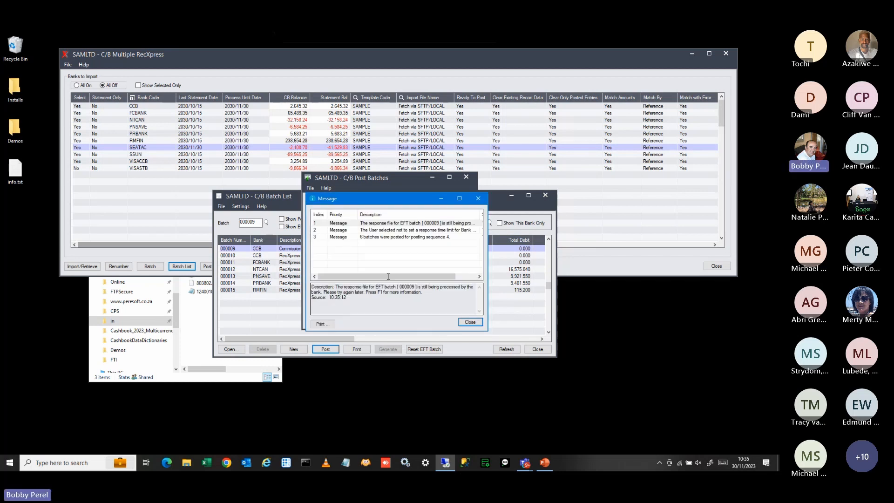
left_click(450, 226)
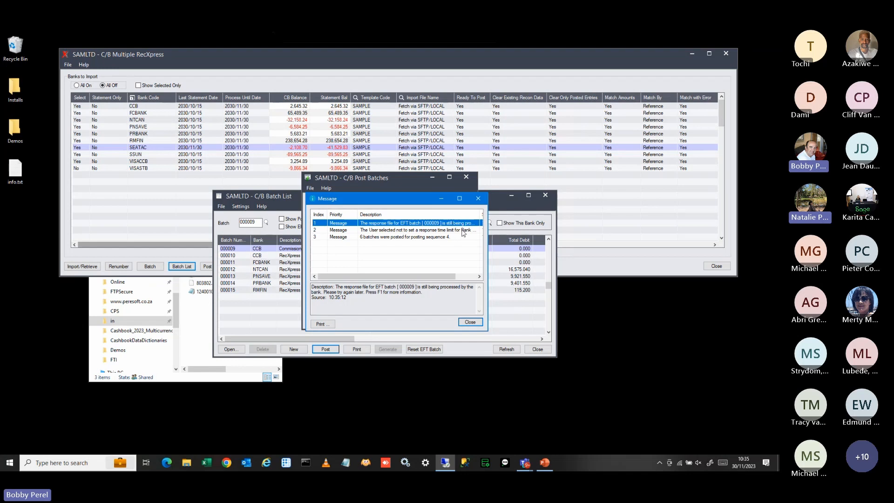
left_click(418, 232)
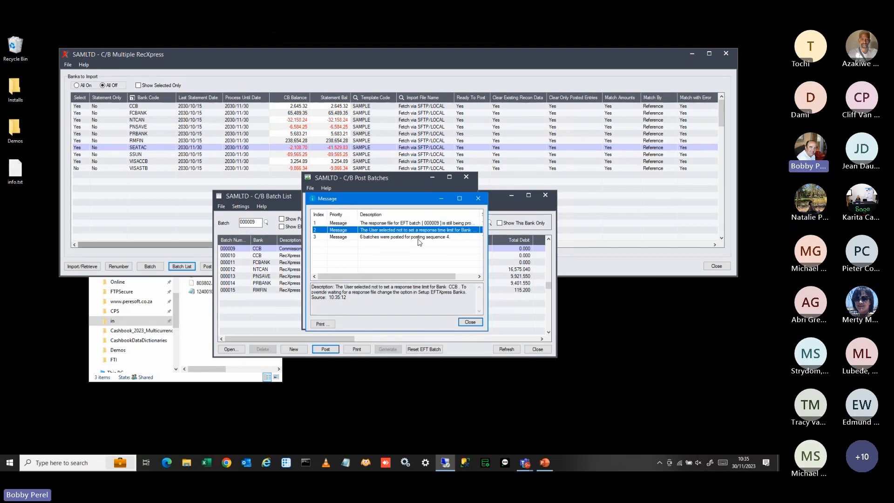
left_click(471, 321)
left_click(475, 325)
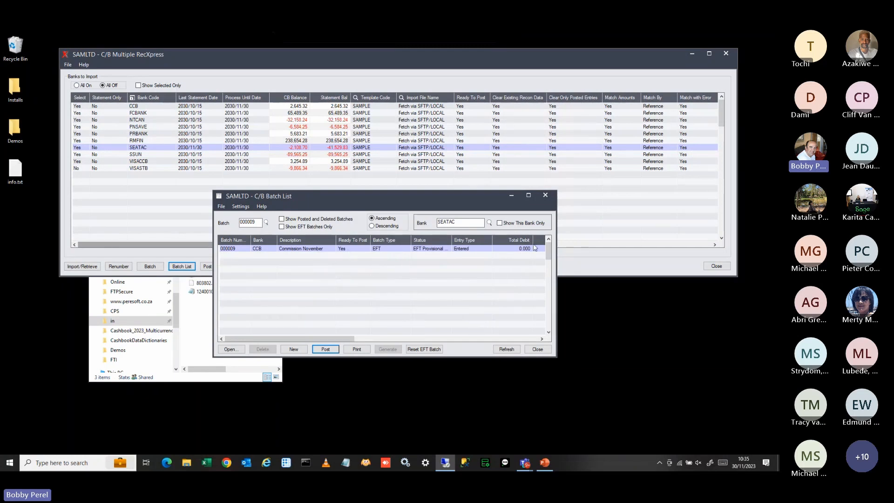
Close the batch list and post the RecXpress reconciliation to the Cashbook and RecXpress History for all selected banks
left_click(538, 349)
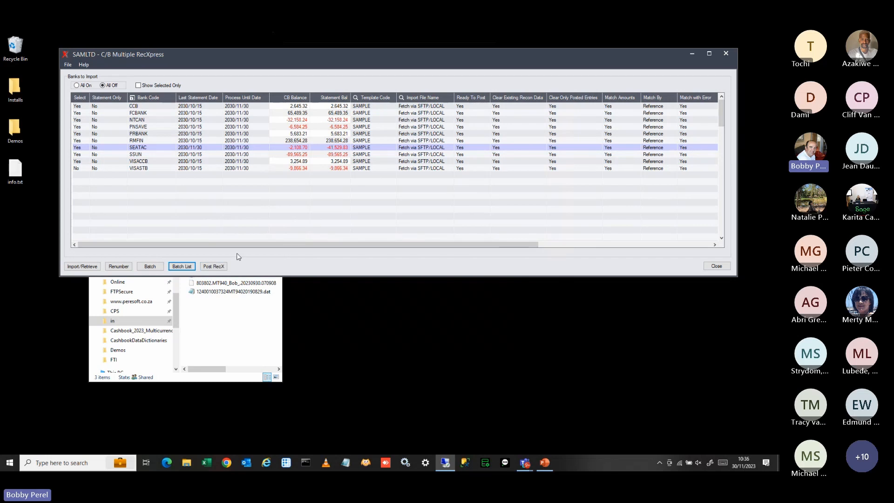
left_click(213, 267)
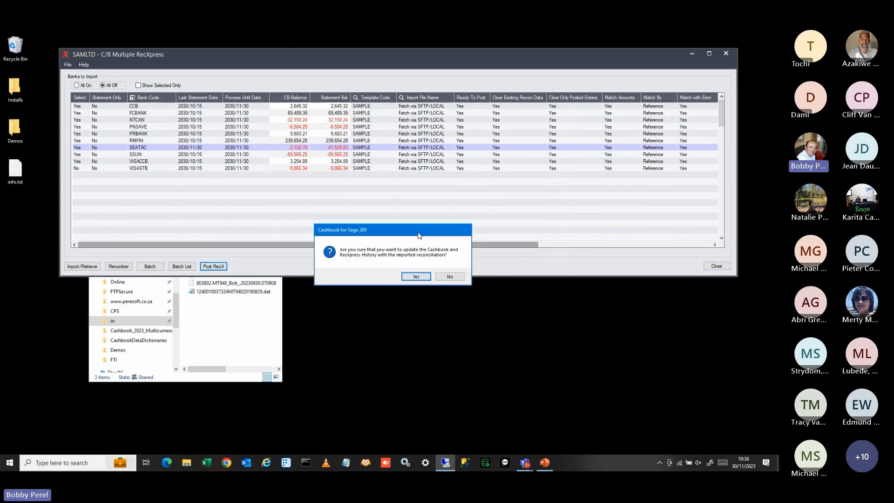
left_click(416, 276)
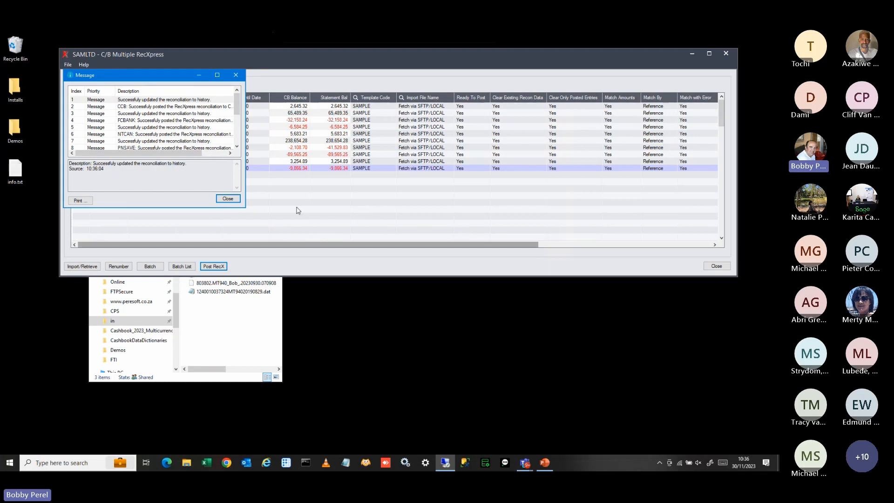
left_click(238, 200)
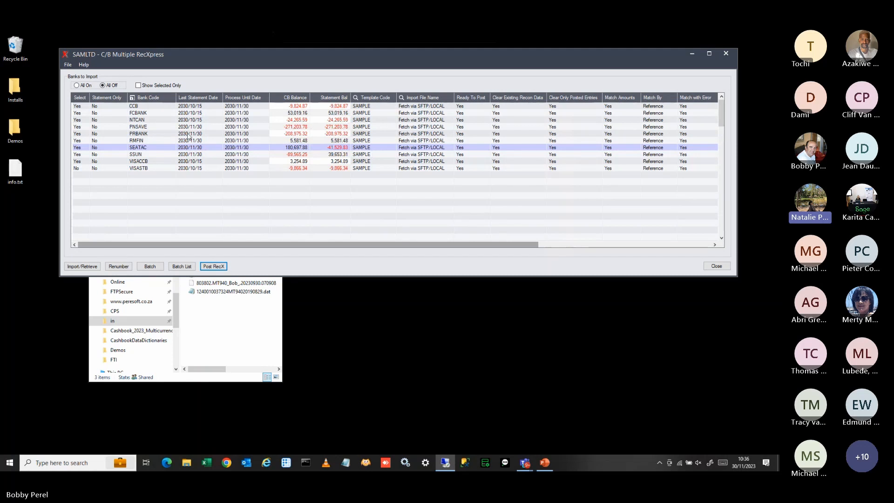
left_click(164, 134)
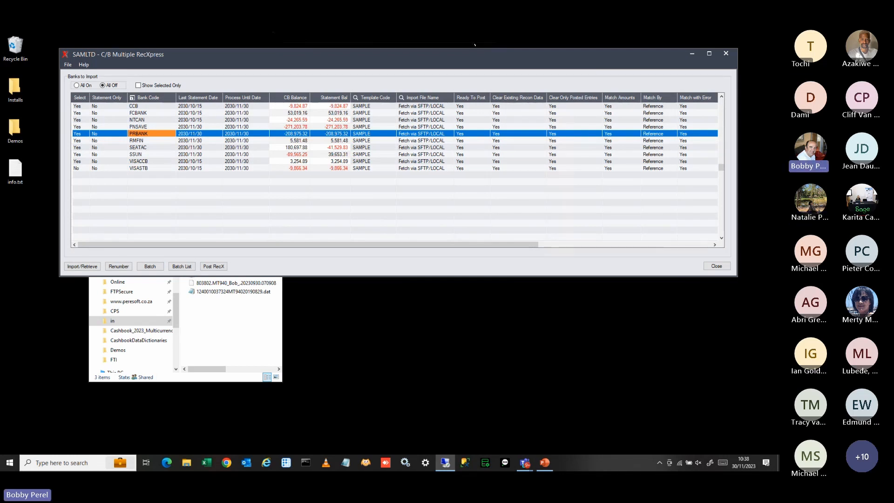
Switch to the PowerPoint presentation and start its slide show from "Using RecXpress Multiple Import"
left_click(472, 38)
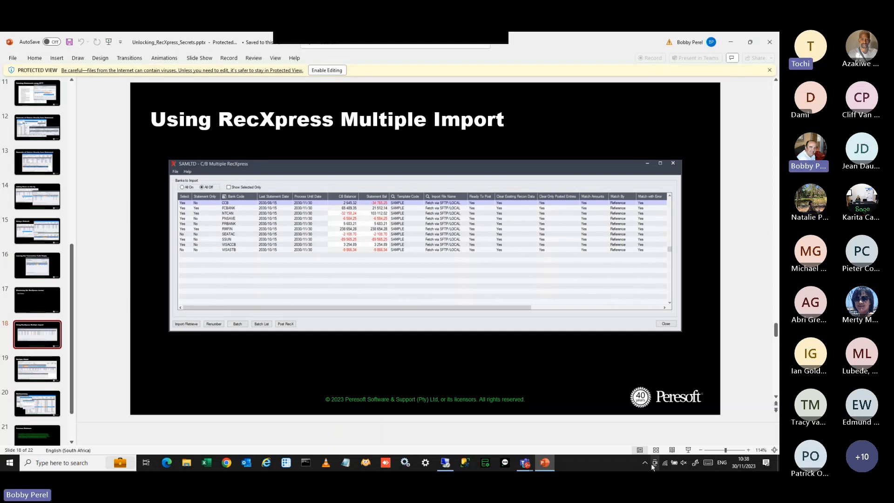
left_click(546, 464)
left_click(544, 462)
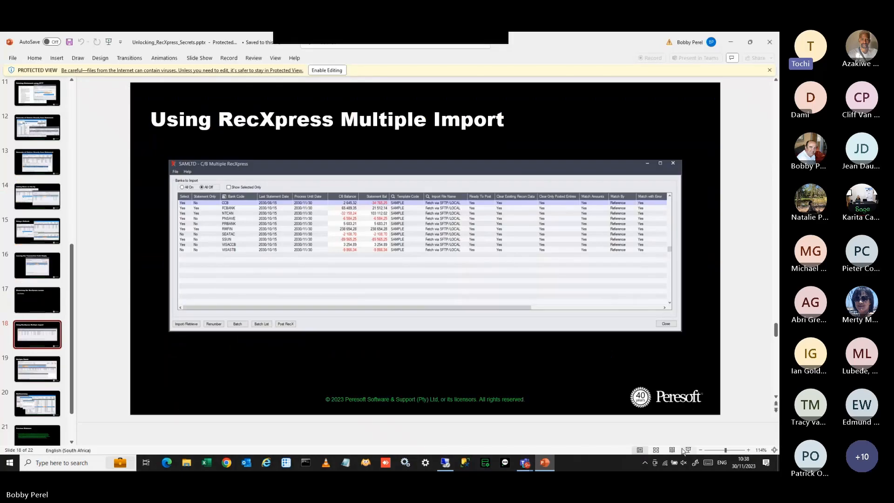
left_click(689, 450)
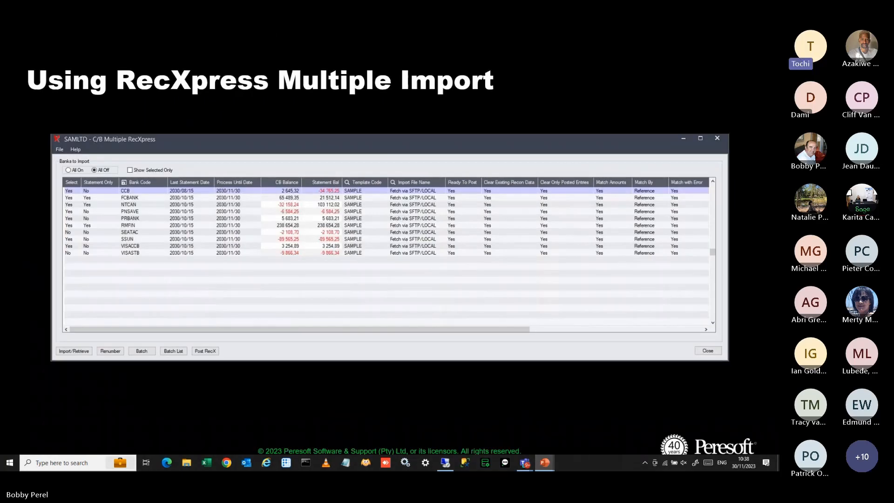
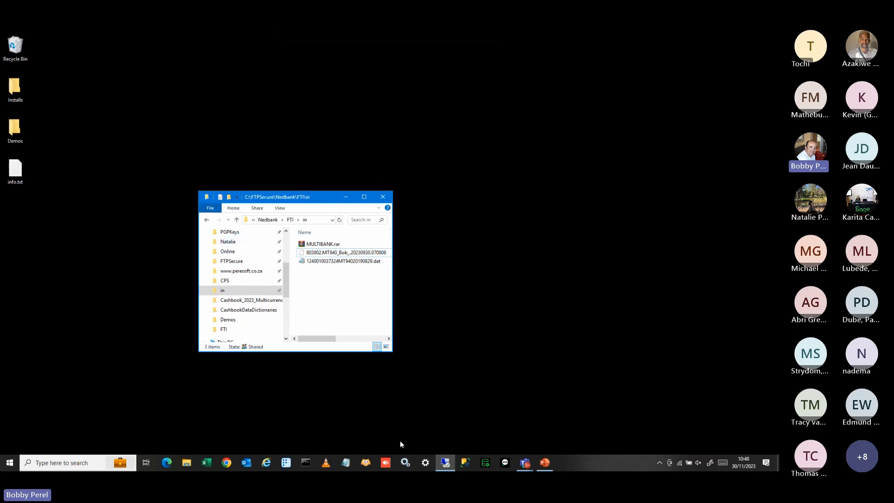
Connect to the recent remote computer asus3 and clear its desktop by minimizing the ColdFusion Builder and Chrome windows
right_click(443, 463)
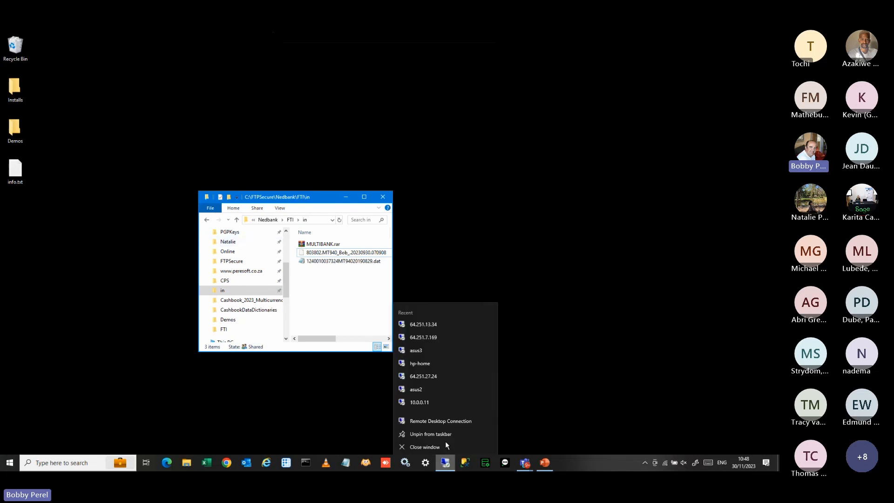
left_click(428, 346)
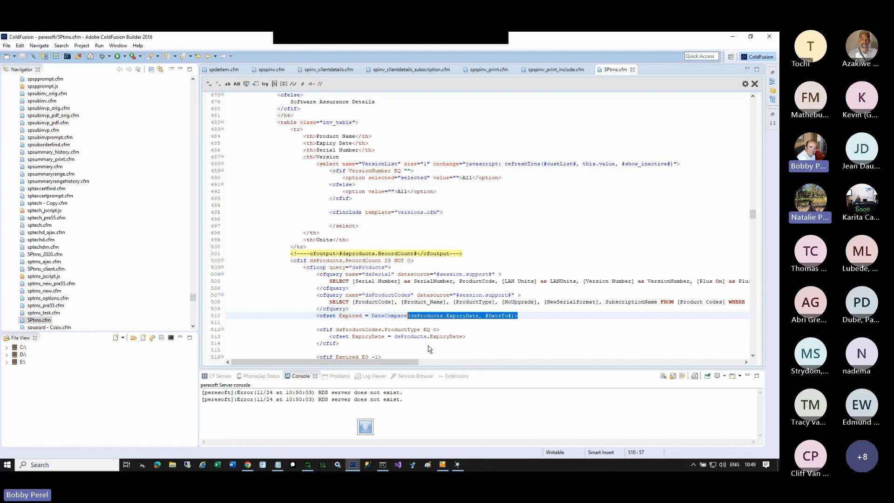
left_click(732, 37)
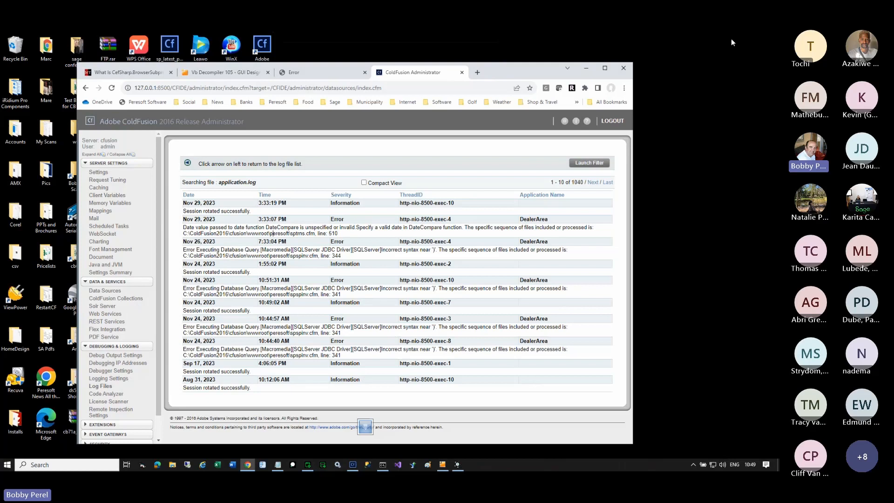
left_click(587, 70)
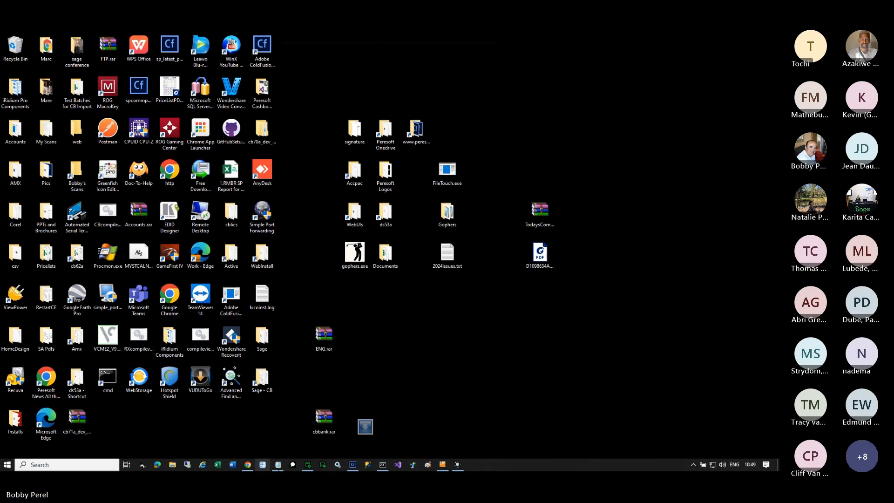
Launch Sage 300 with permission to make changes, and sign in to company PERDAT as ADMIN with the account password
left_click(292, 464)
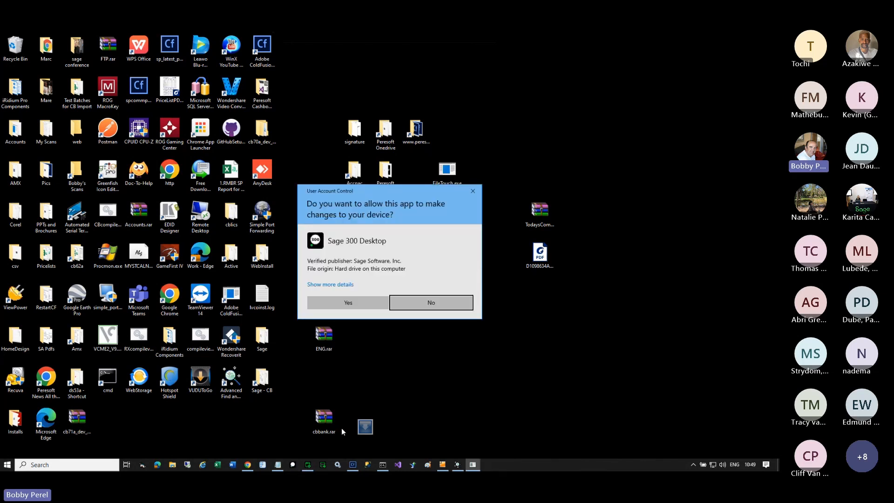
left_click(364, 300)
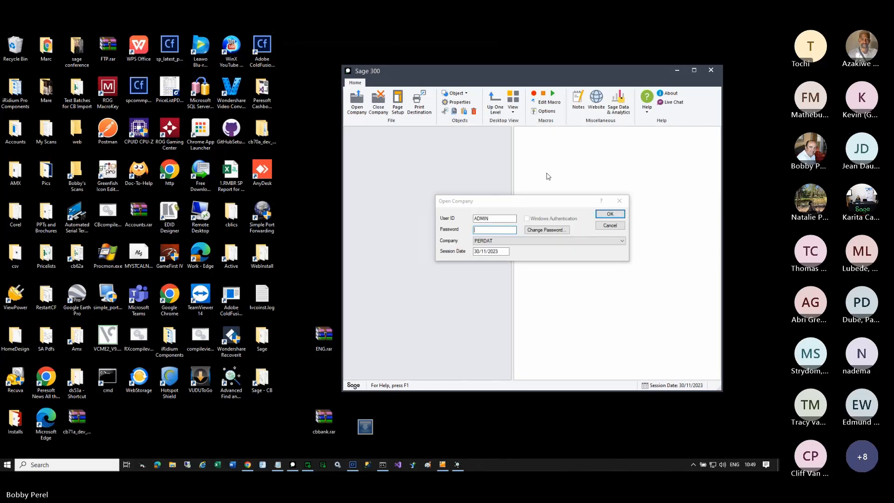
left_click(493, 228)
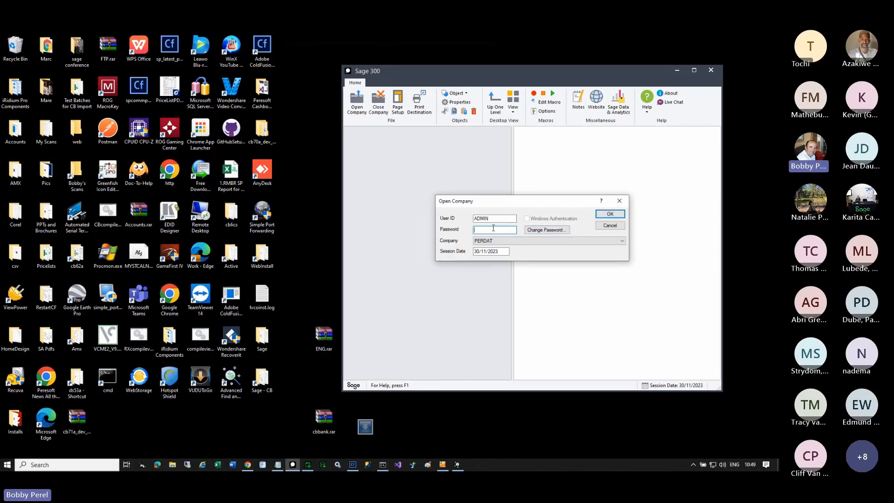
type("***")
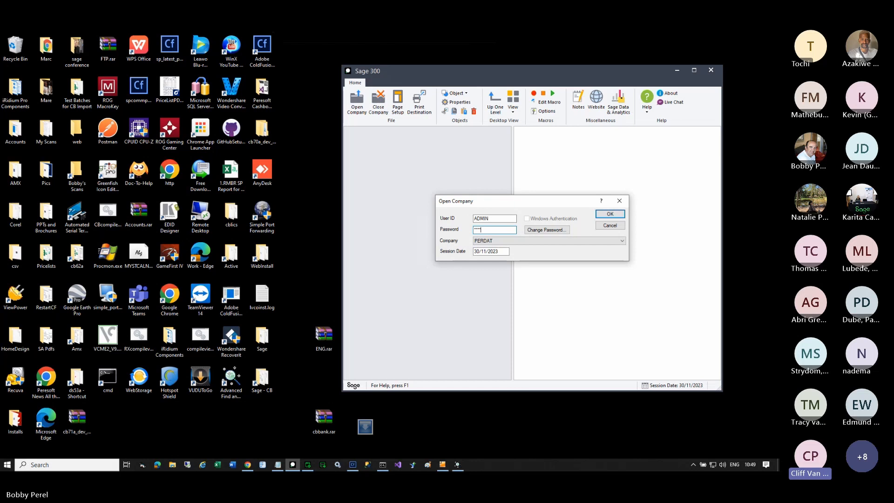
type("********")
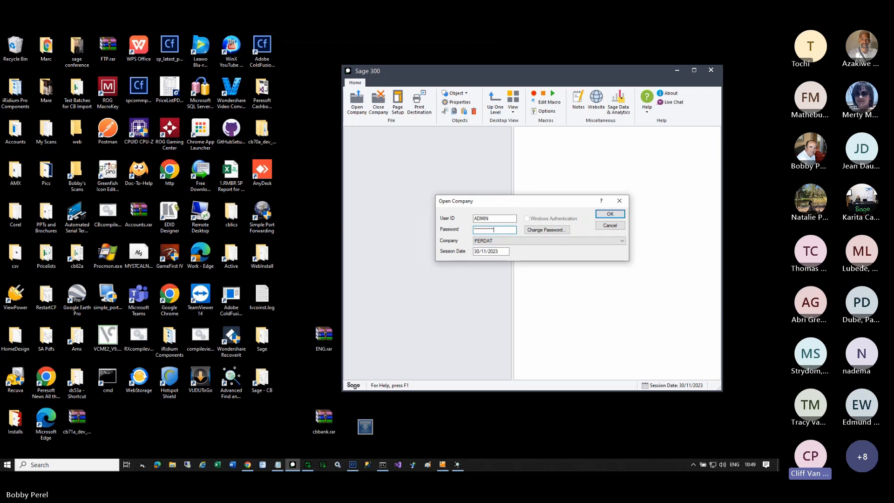
key("Return")
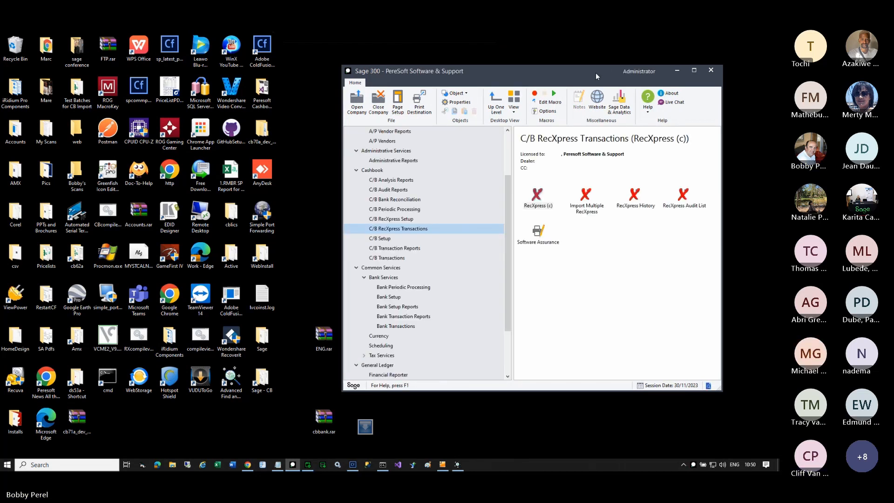
Reposition the Sage 300 window and open Reconcile E-Statements from the Bank Transactions in Bank Services
left_click_drag(596, 73, 447, 67)
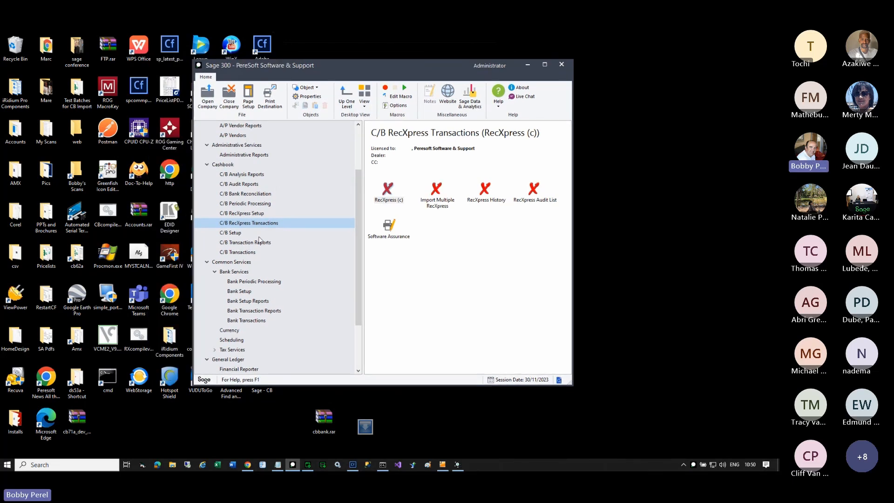
left_click(237, 274)
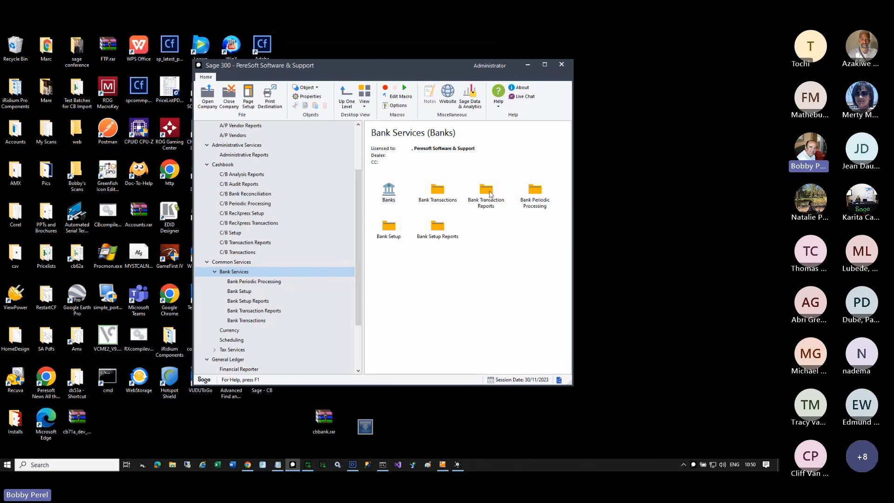
double_click(440, 190)
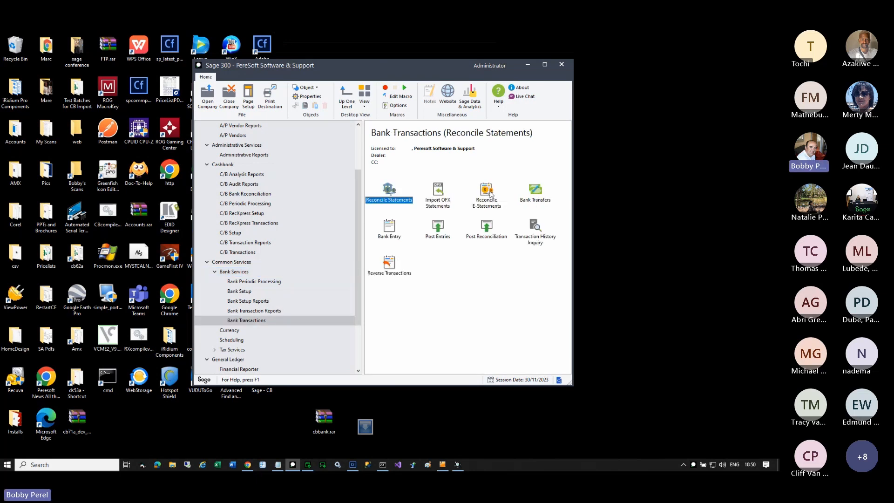
double_click(490, 193)
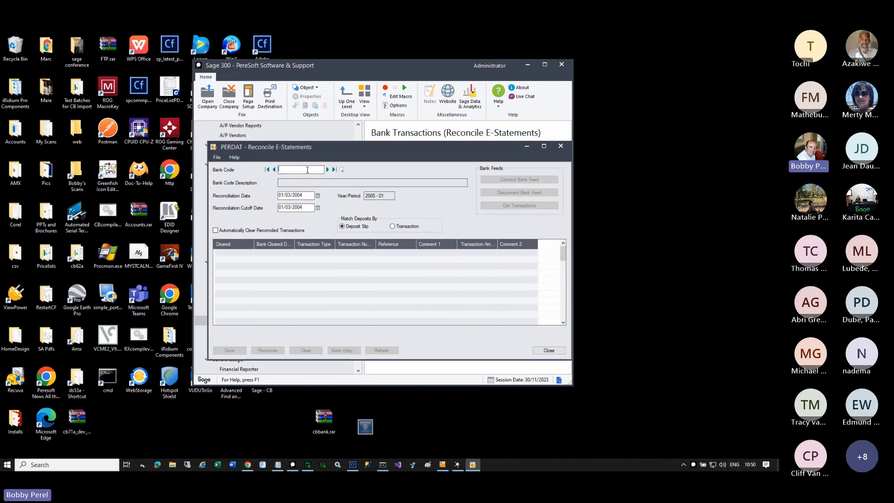
Load bank code PC, try to connect it to Nedbank Direct Feed as far as the bank sign-in, and cancel the setup
type("PC")
key("Tab")
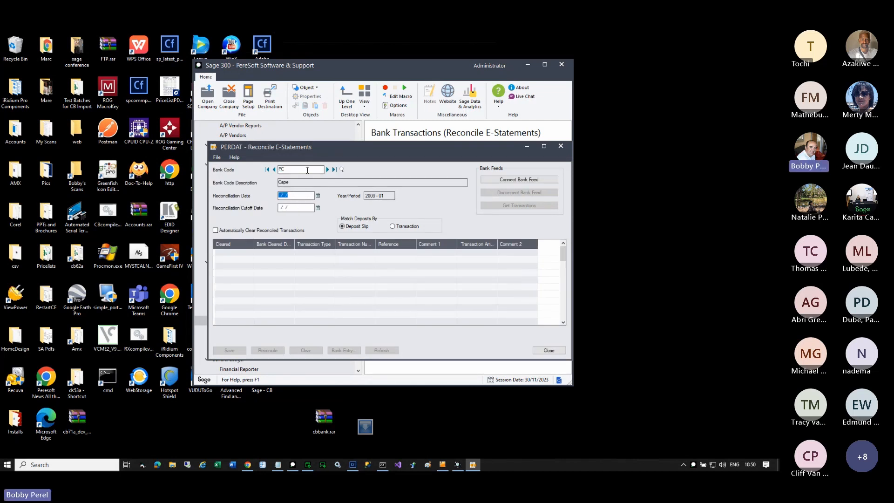
left_click(525, 180)
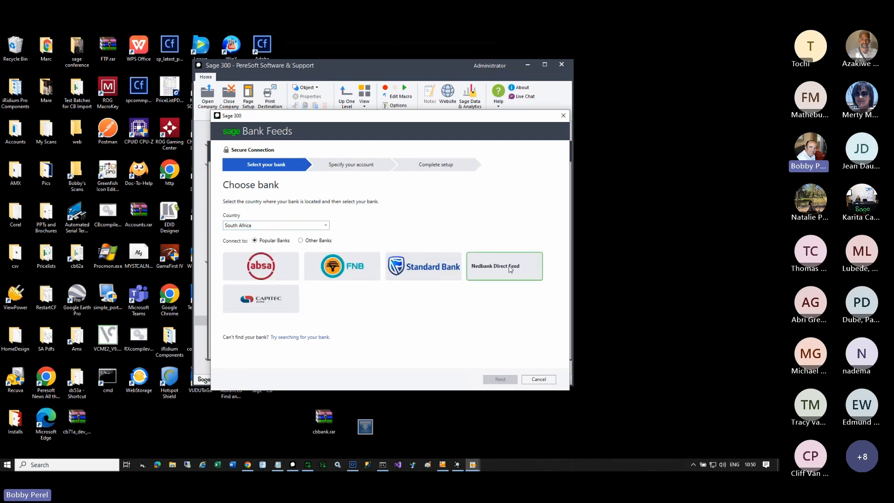
left_click(511, 270)
left_click(511, 379)
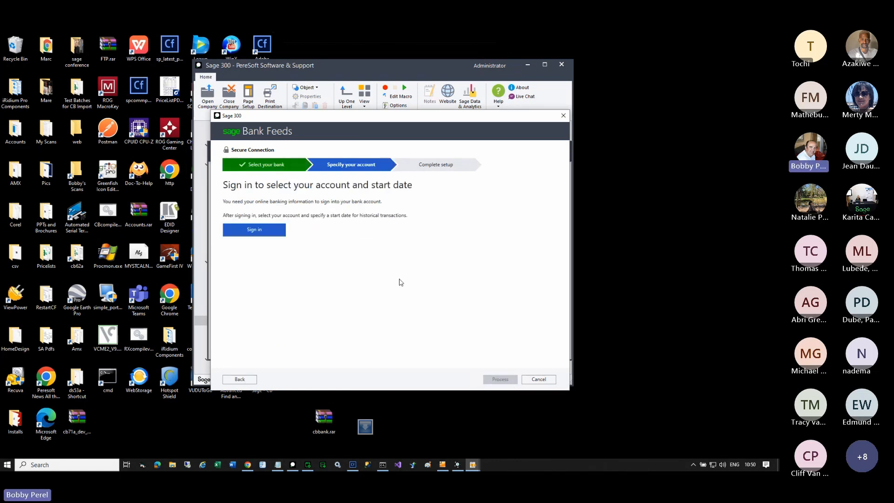
left_click(256, 229)
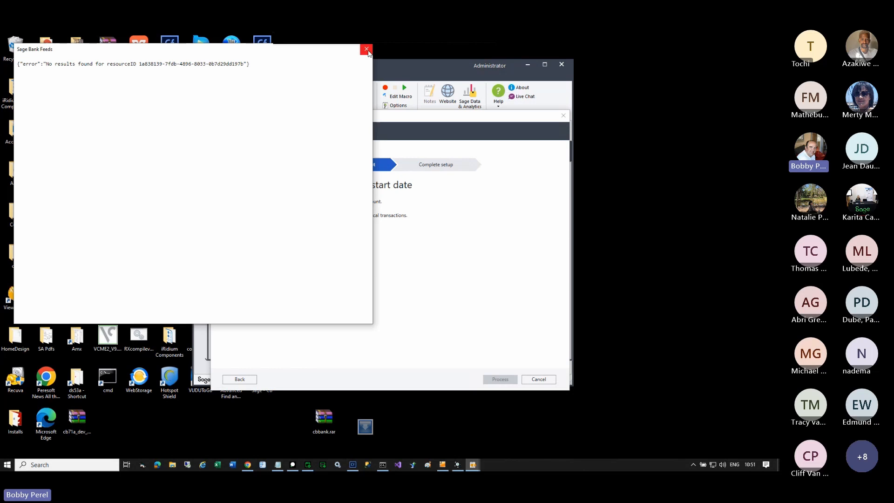
left_click(367, 48)
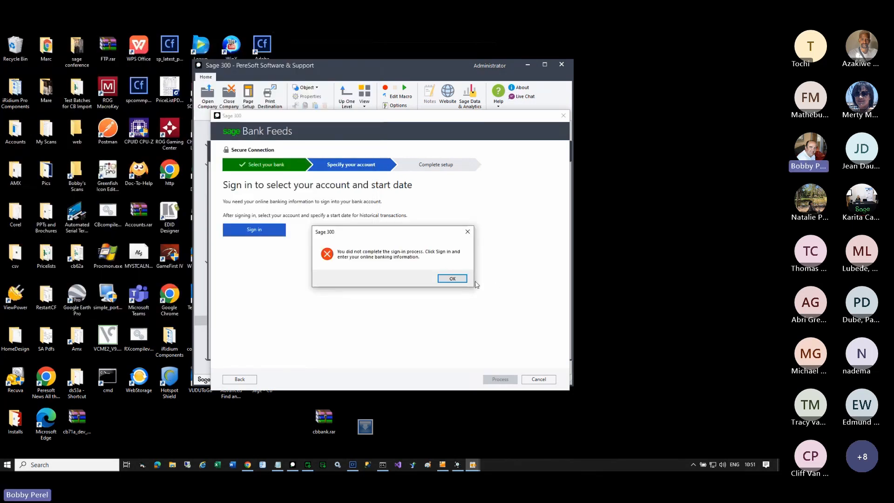
left_click(457, 281)
left_click(539, 379)
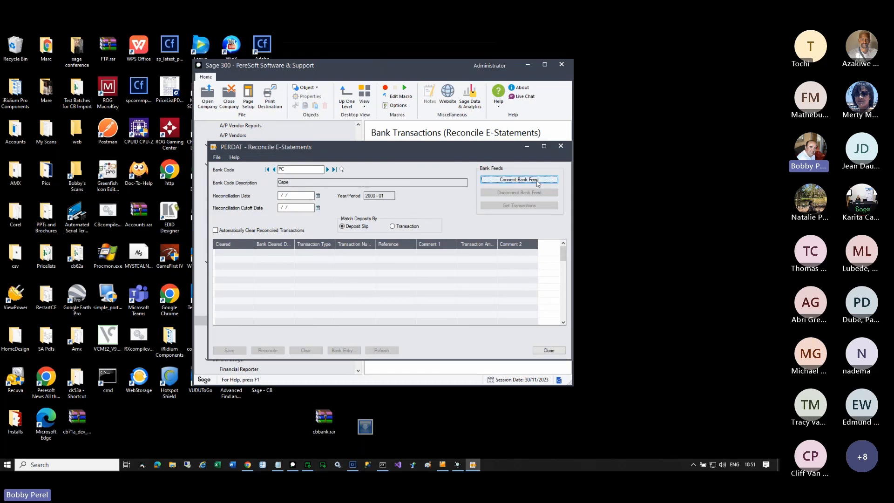
Open the FNB Business Profile Direct Feed sign-in to examine its authorisation page, and close the Bank Feeds setup
left_click(532, 181)
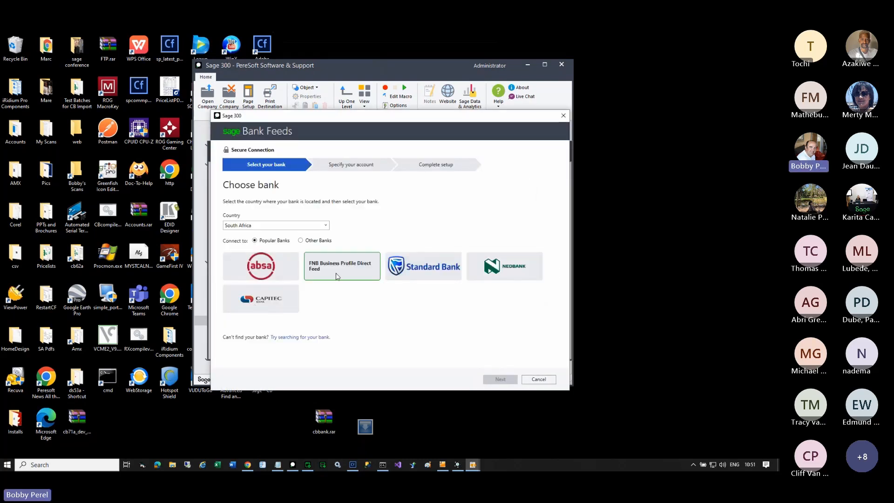
left_click(337, 270)
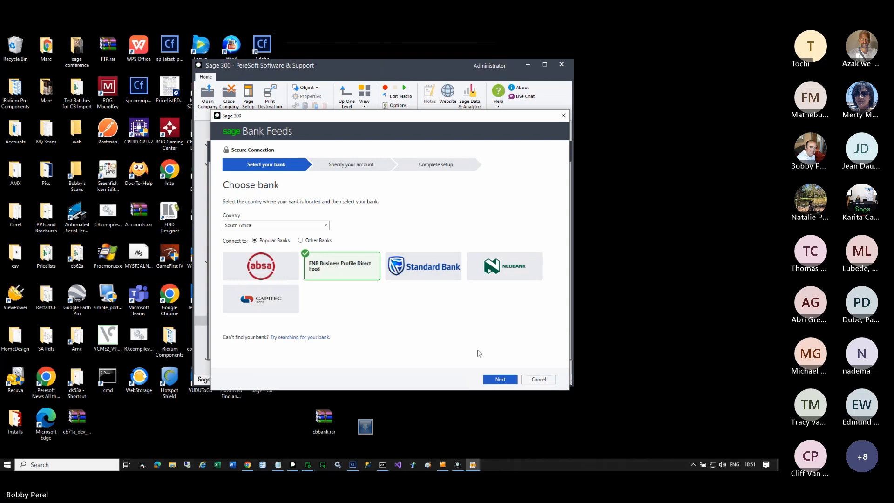
left_click(508, 379)
left_click(257, 230)
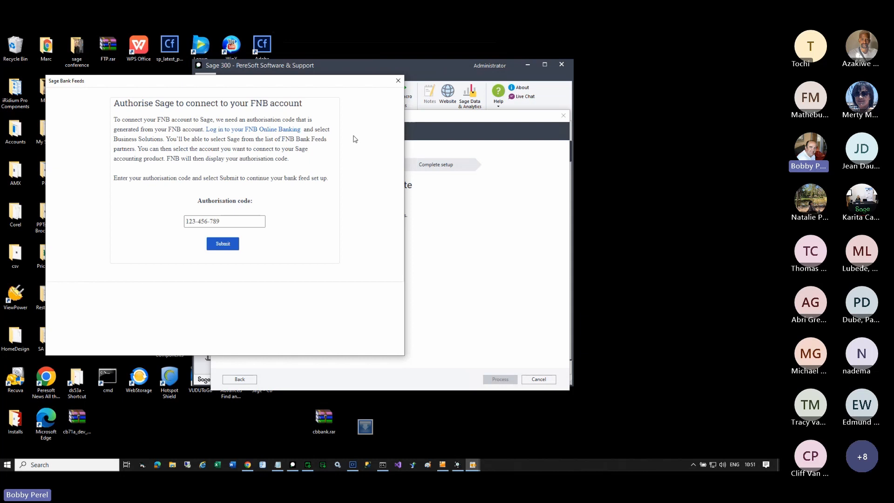
left_click(398, 82)
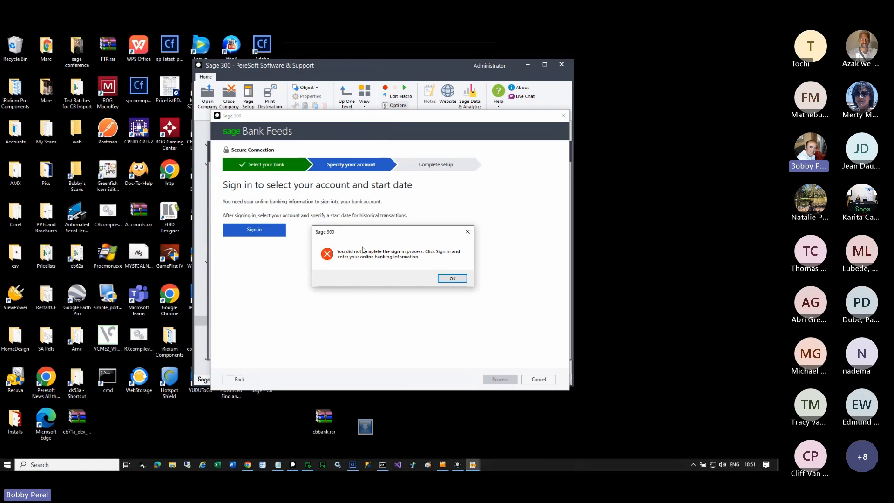
left_click(461, 279)
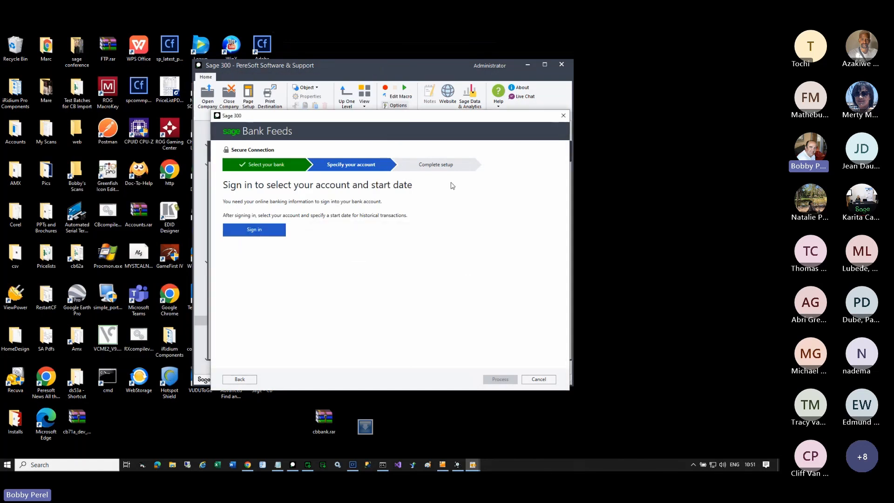
left_click(563, 115)
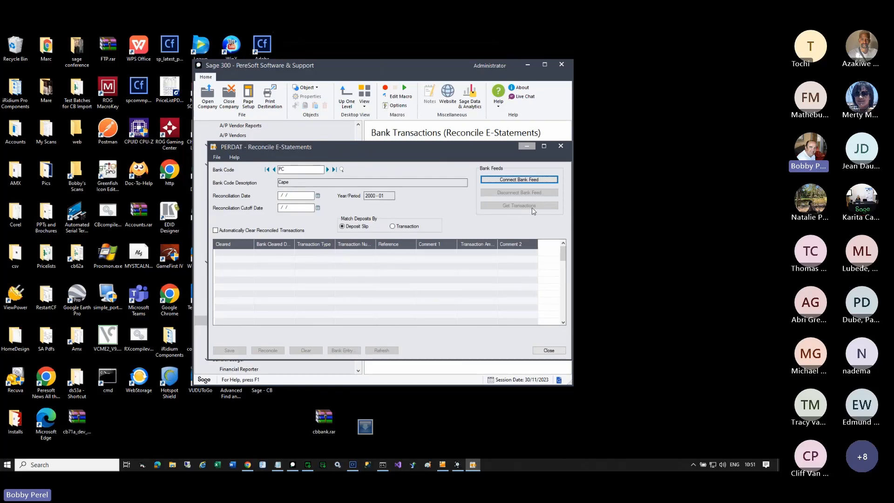
Reopen the bank feed connection, search other banks for ABSA, and browse the list of South African institutions
left_click(531, 181)
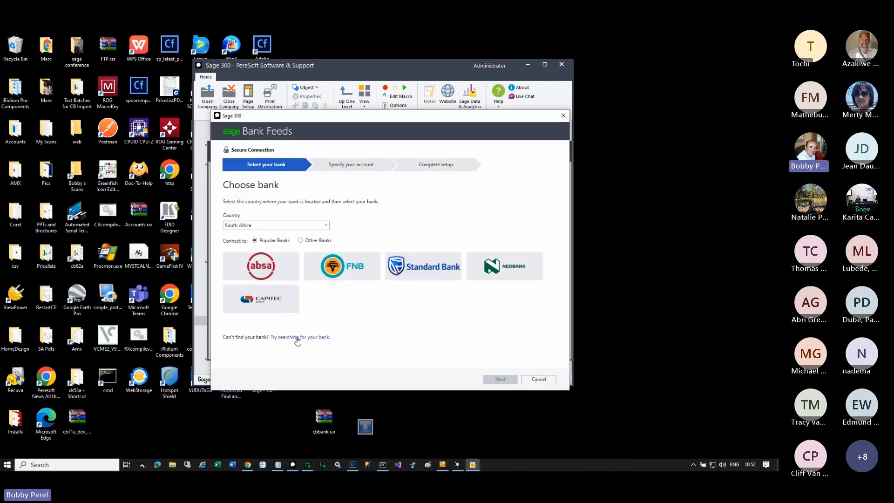
left_click(296, 338)
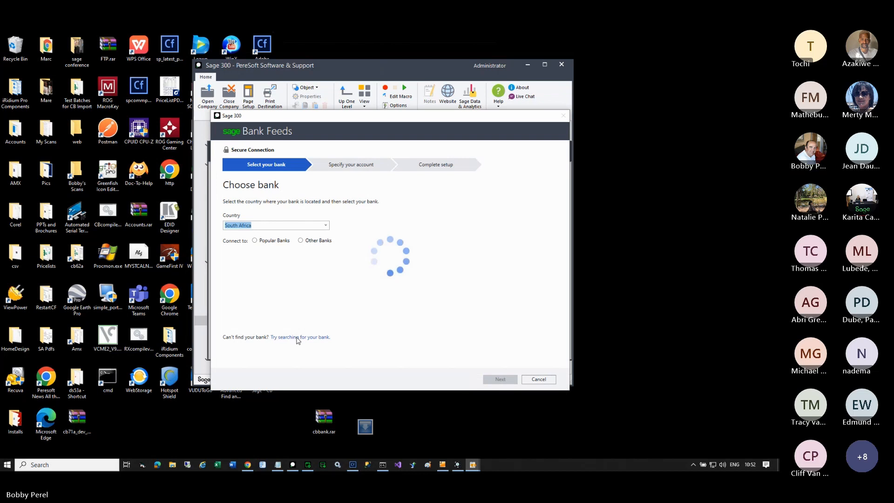
left_click(318, 252)
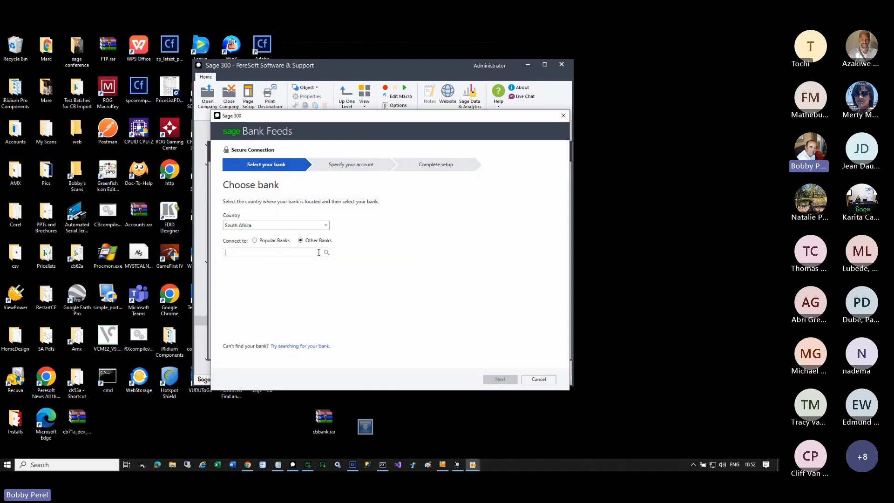
type("ABSA")
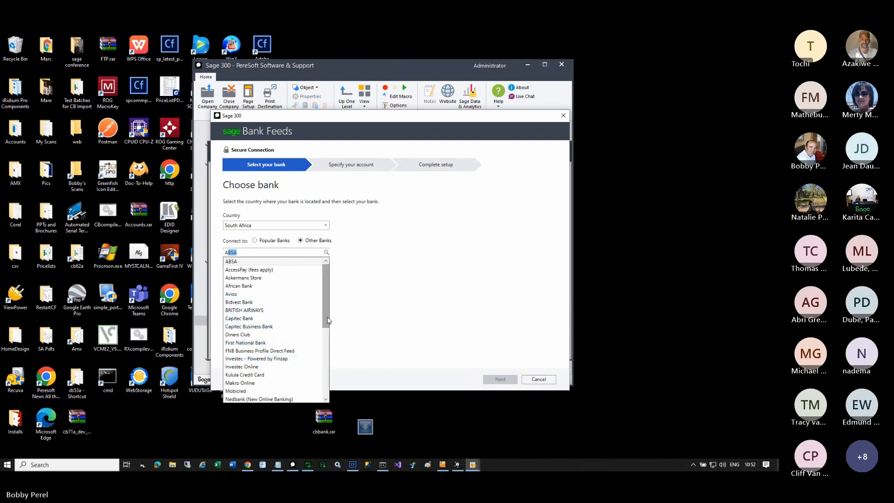
left_click_drag(328, 320, 344, 394)
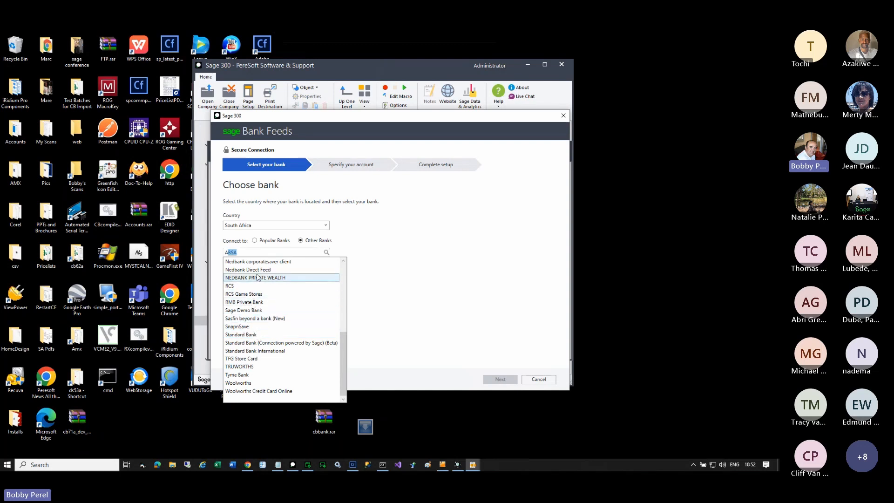
left_click_drag(342, 339, 342, 274)
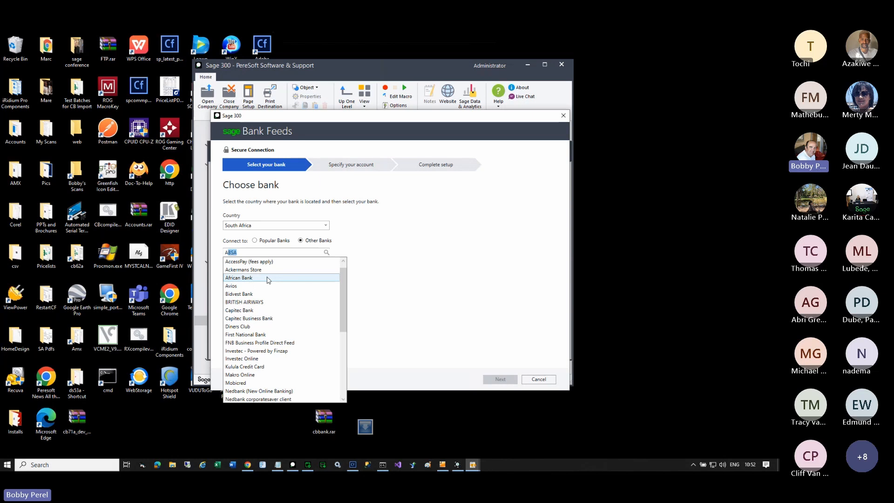
Choose African Bank, open its sign-in to examine the required online credentials, and cancel the Bank Feeds setup
left_click(268, 278)
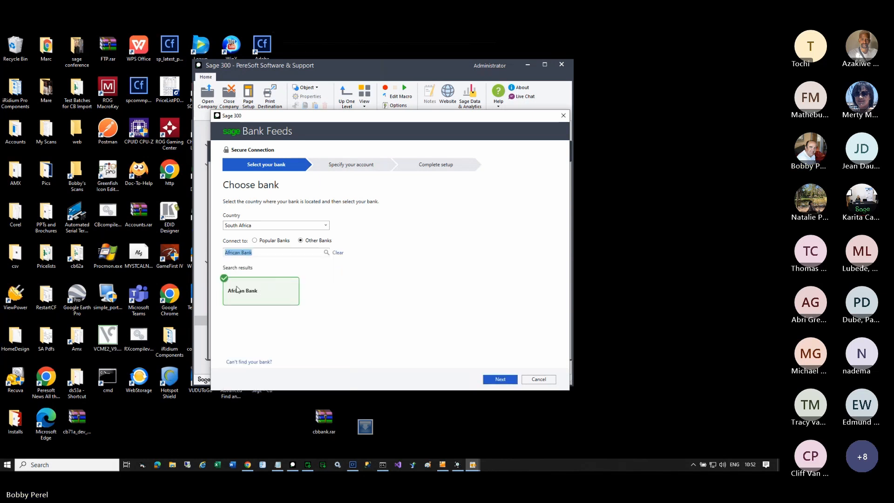
left_click(259, 252)
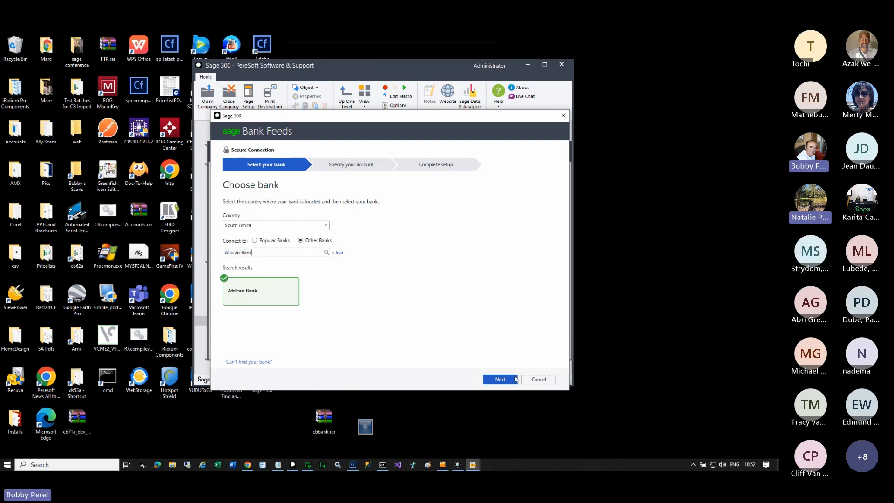
left_click(508, 380)
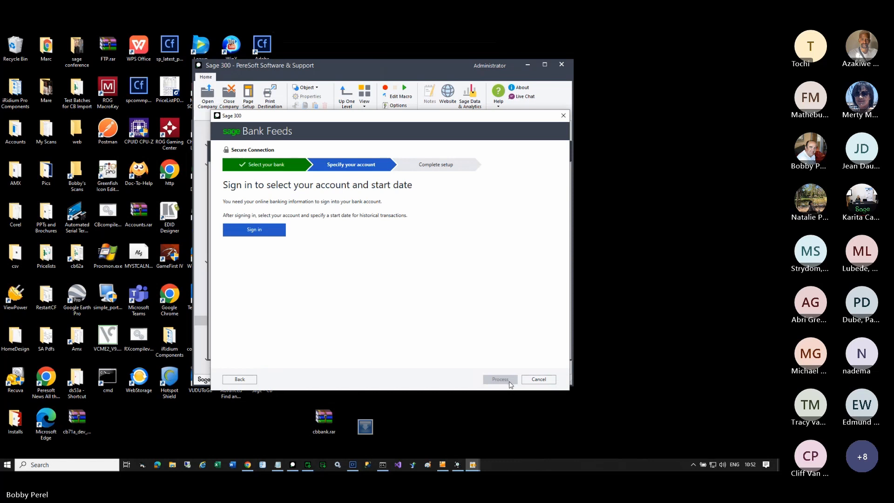
left_click(253, 229)
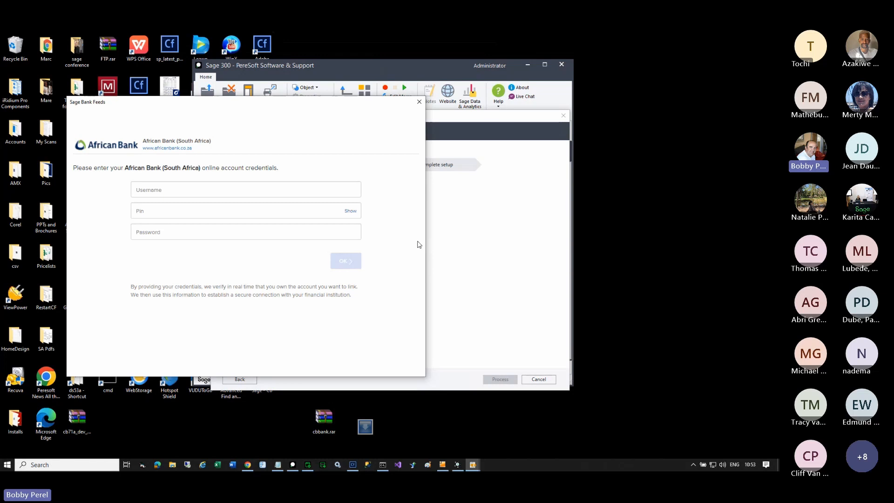
left_click(418, 104)
left_click(454, 278)
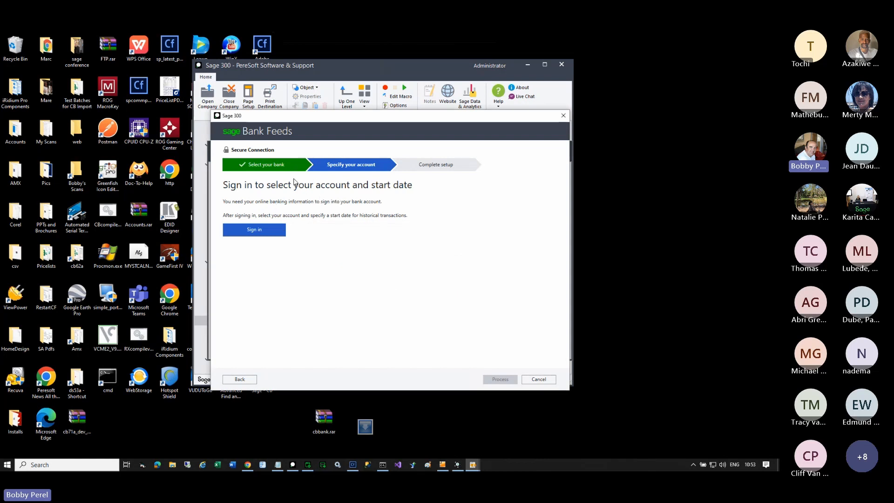
left_click(539, 380)
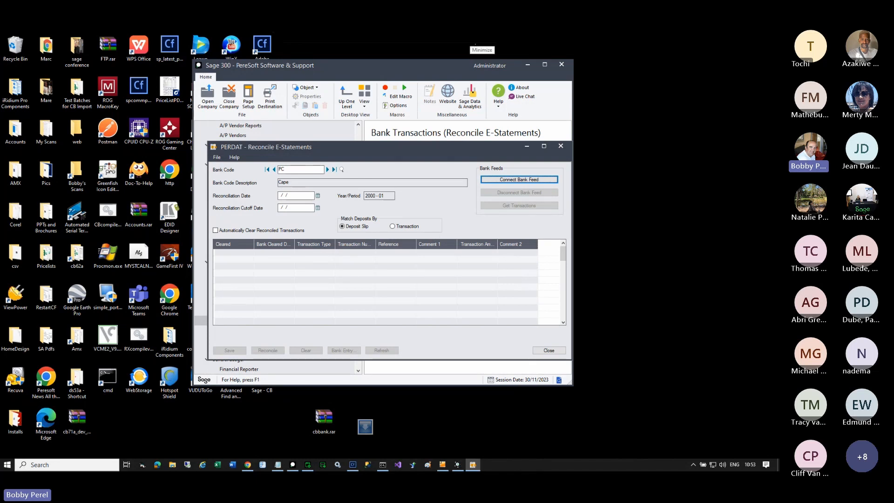
Minimize the remote sessions, switch to the PowerPoint presentation and start its slide show from "Previous Webinars"
left_click(482, 41)
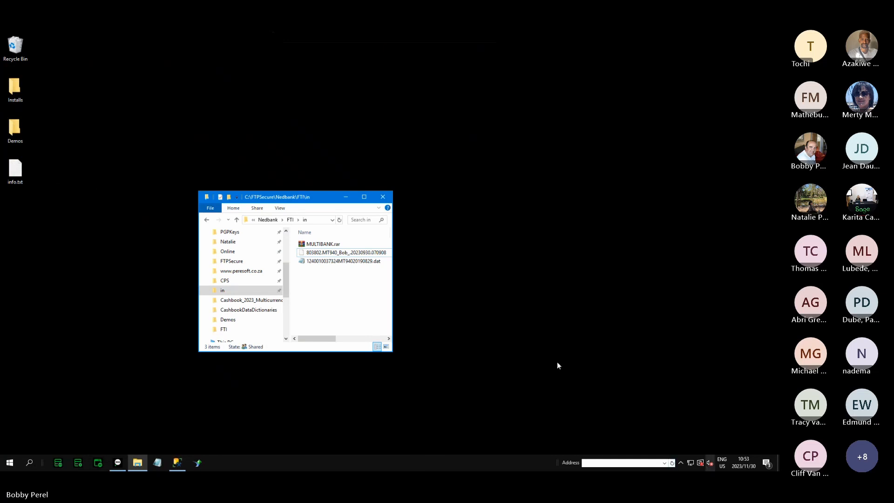
left_click(469, 37)
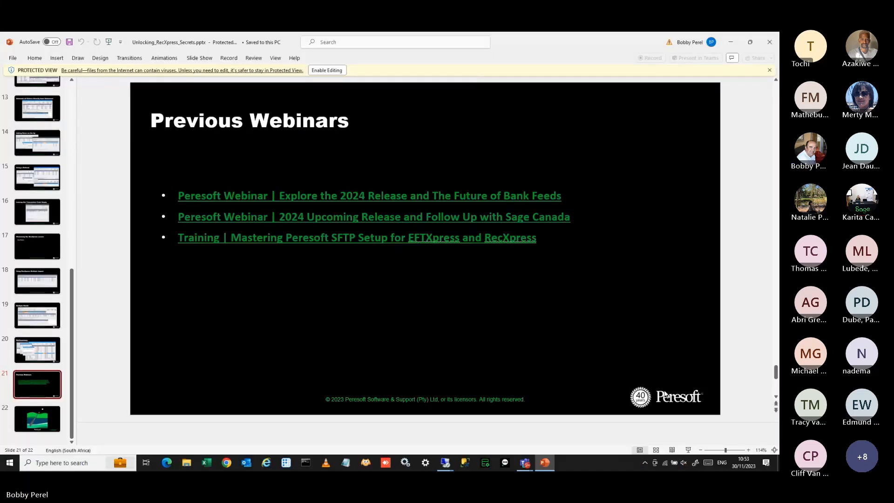
left_click(546, 466)
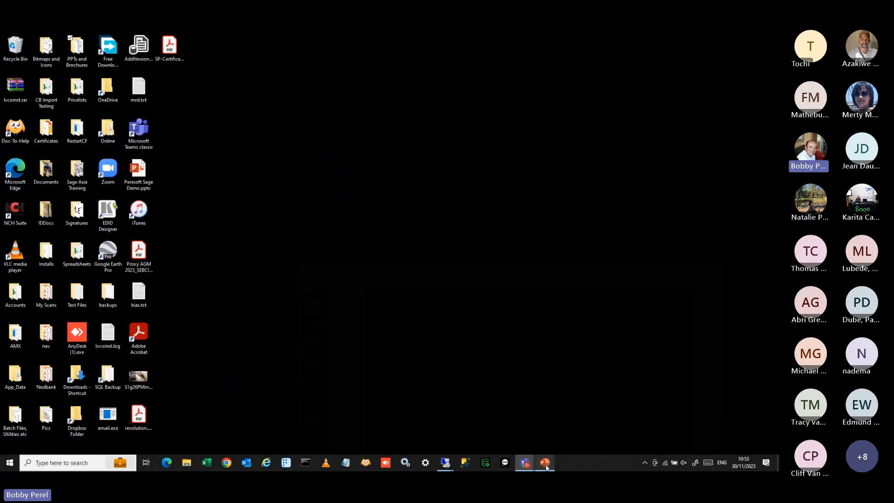
left_click(548, 468)
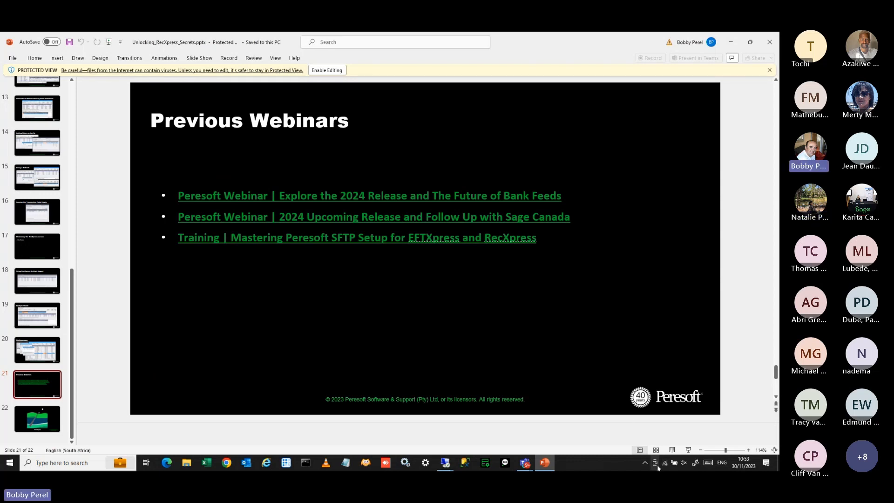
left_click(689, 450)
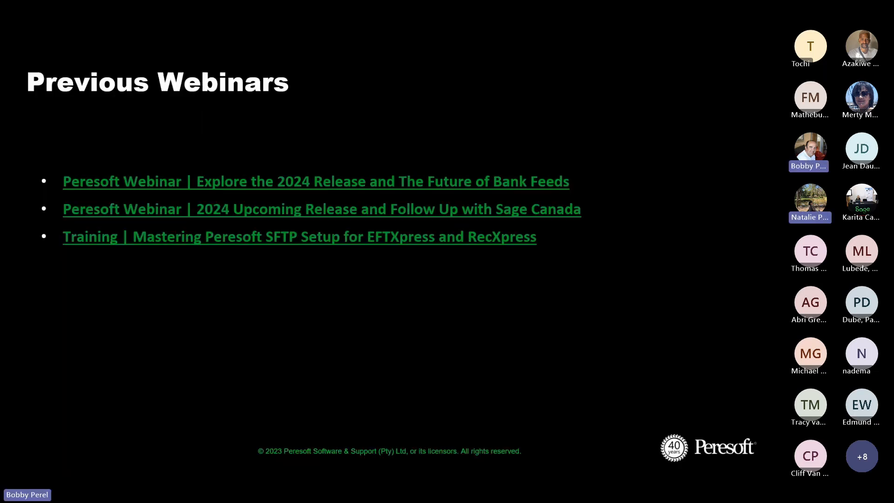